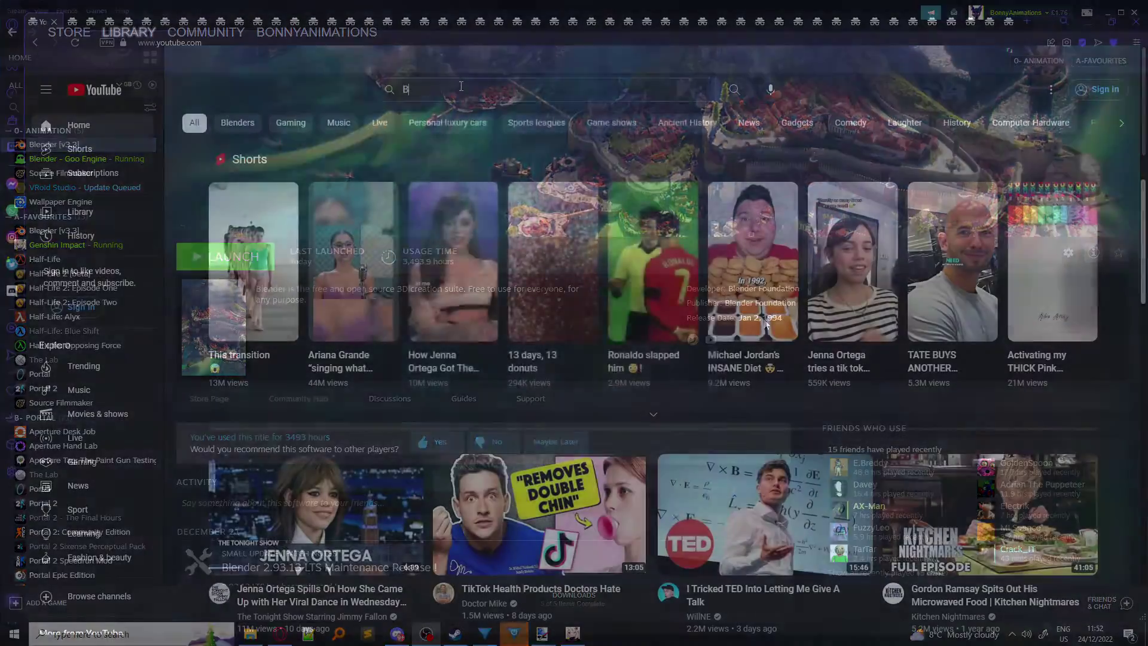
Step: Search the video site for 'Blender Guru Donut TU'
text(Blender Gur)
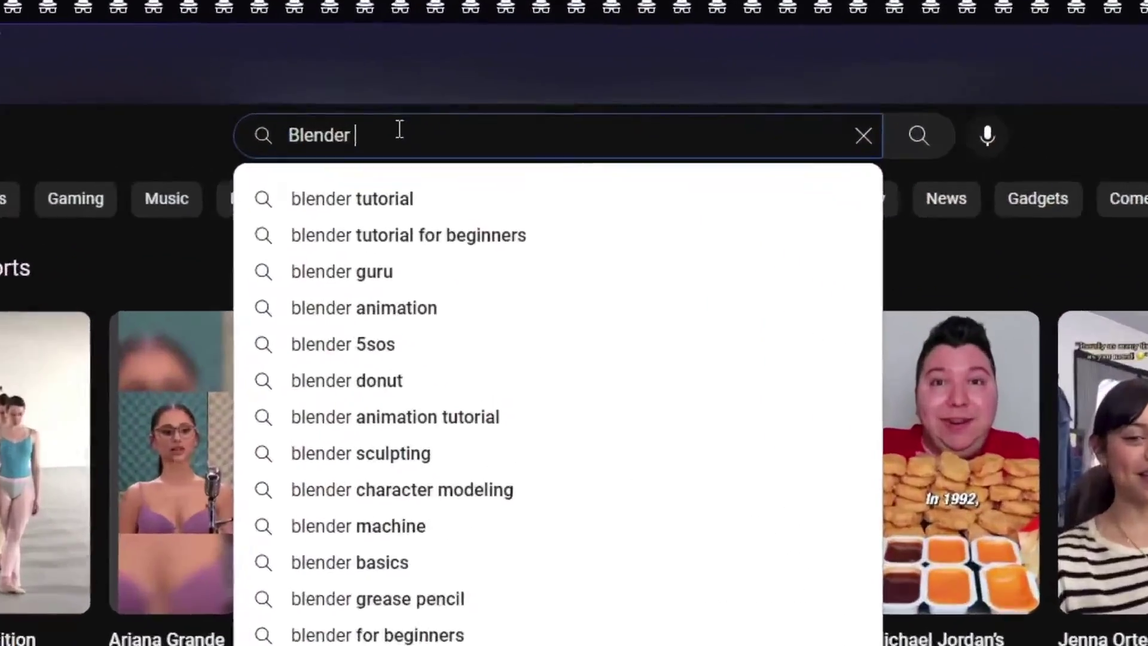
text(u Donut TU)
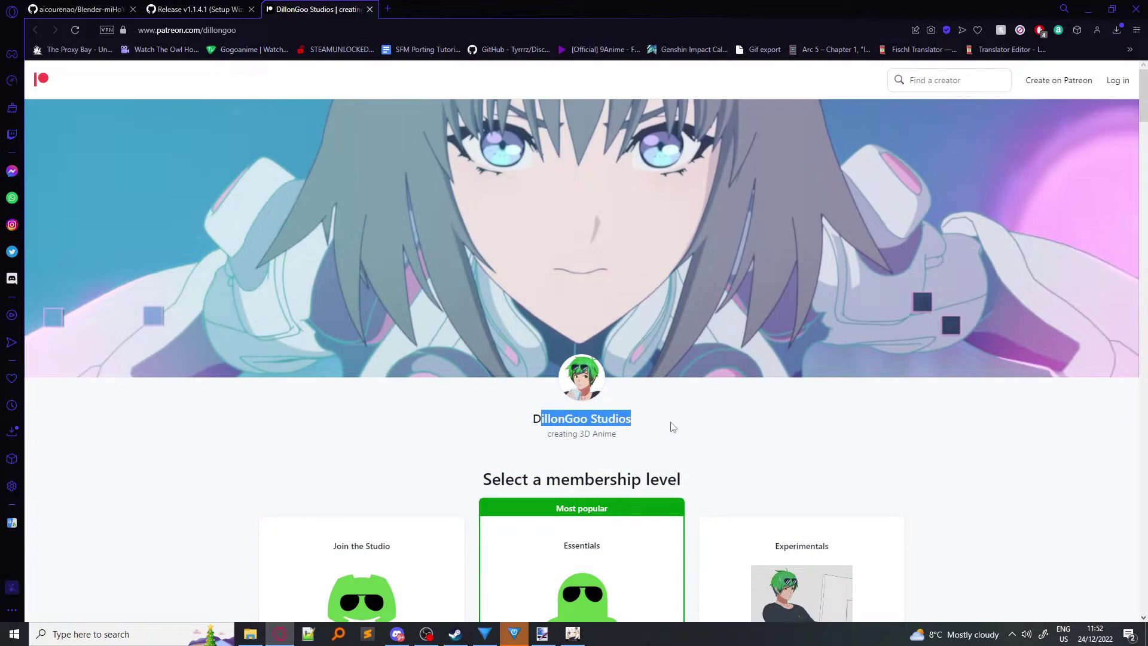
Step: Review DillonGoo Studios' membership tiers, noting the £5/month Essentials price, then minimize the browser
click(559, 428)
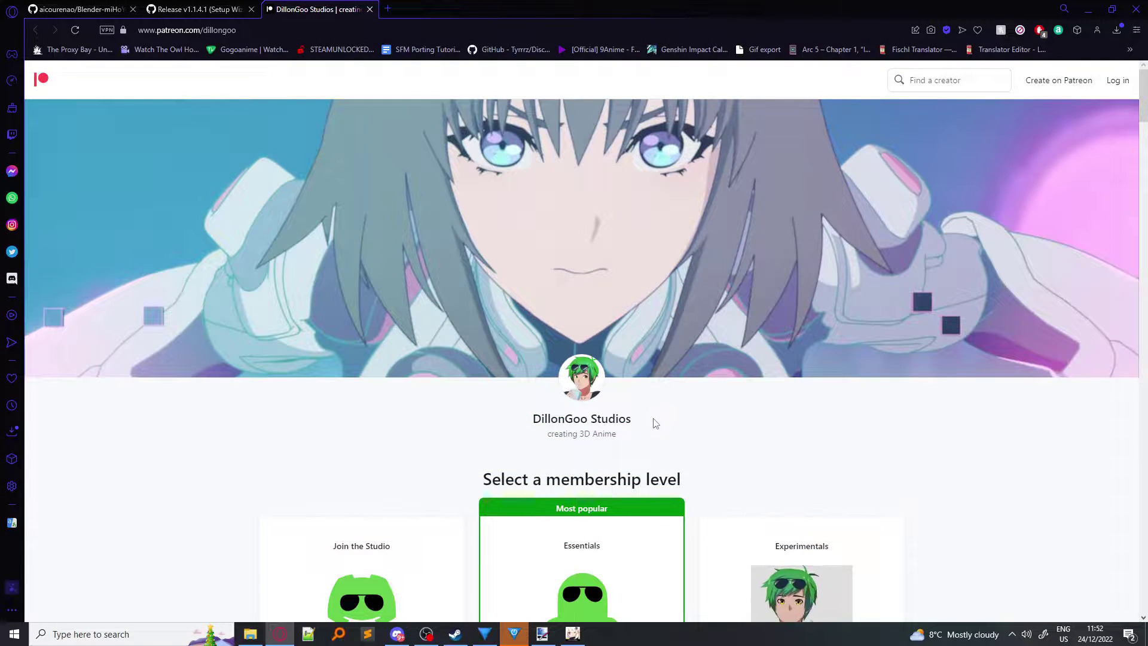
scroll(654, 418, down, 2)
scroll(721, 384, down, 1)
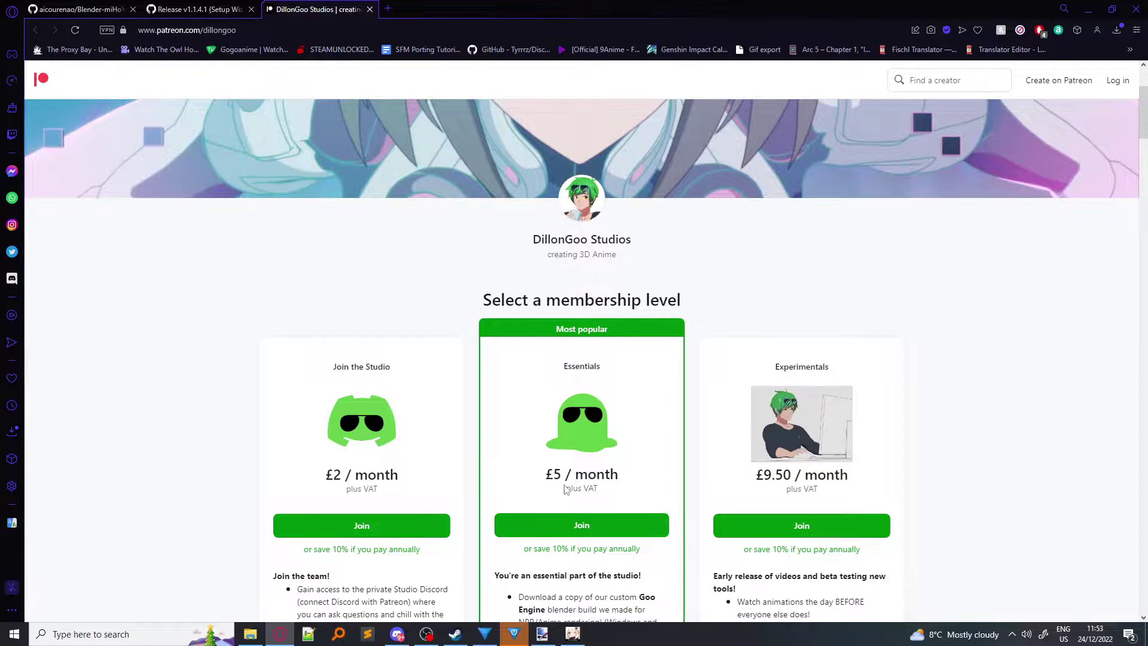
scroll(811, 297, down, 3)
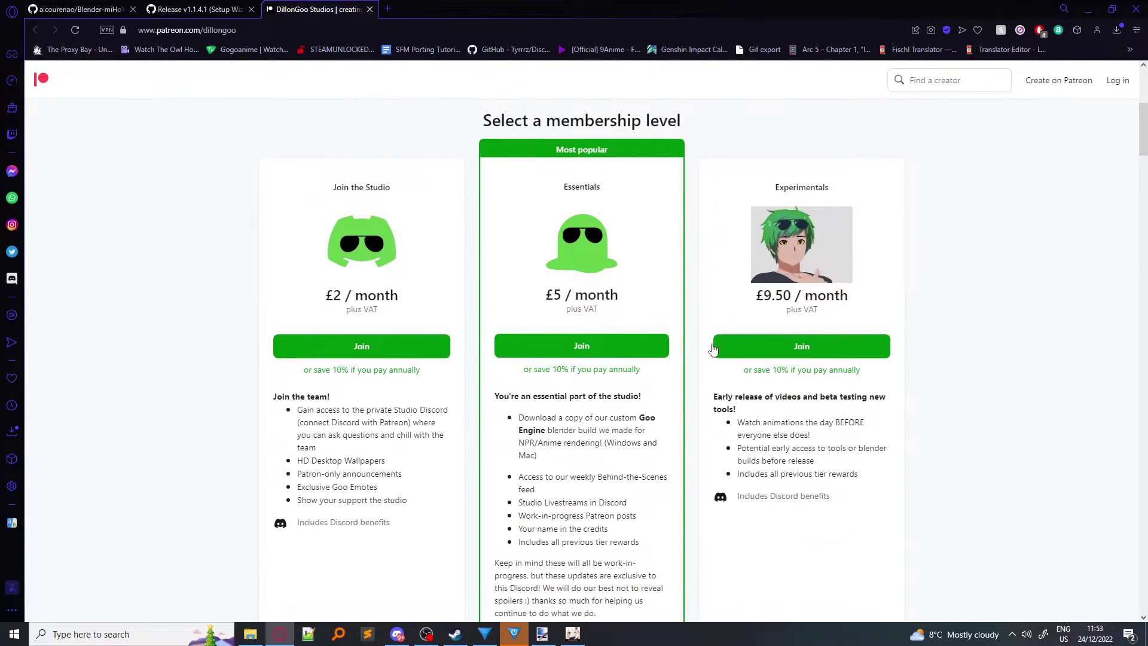
drag(517, 417, 619, 442)
click(736, 327)
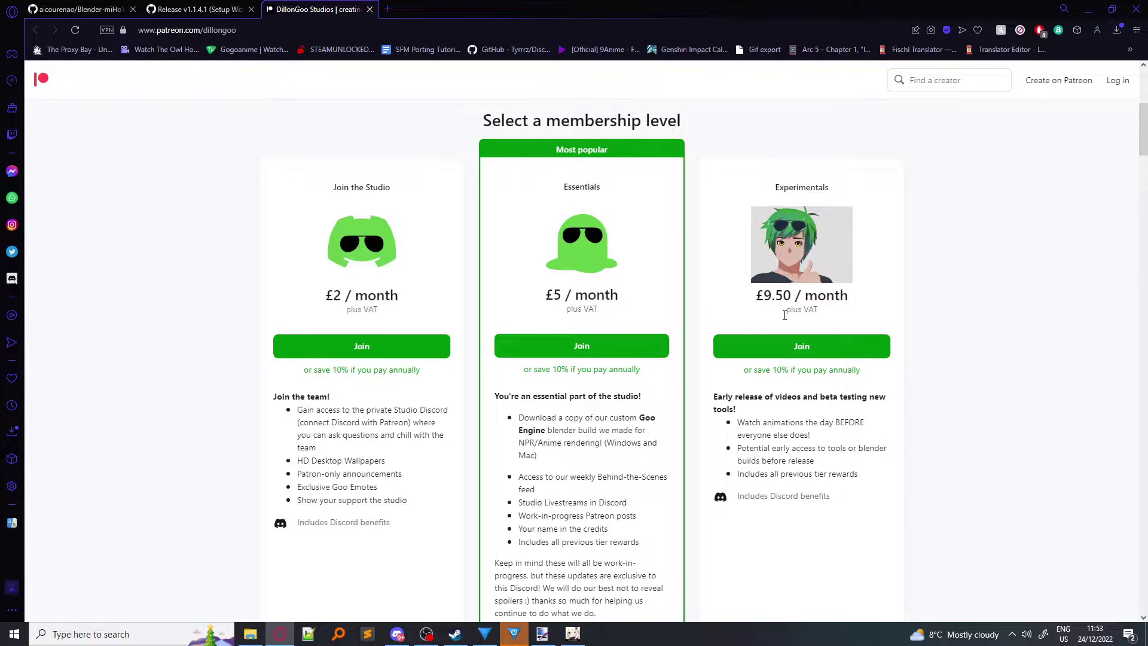
drag(543, 295, 619, 294)
click(1034, 261)
click(1102, 6)
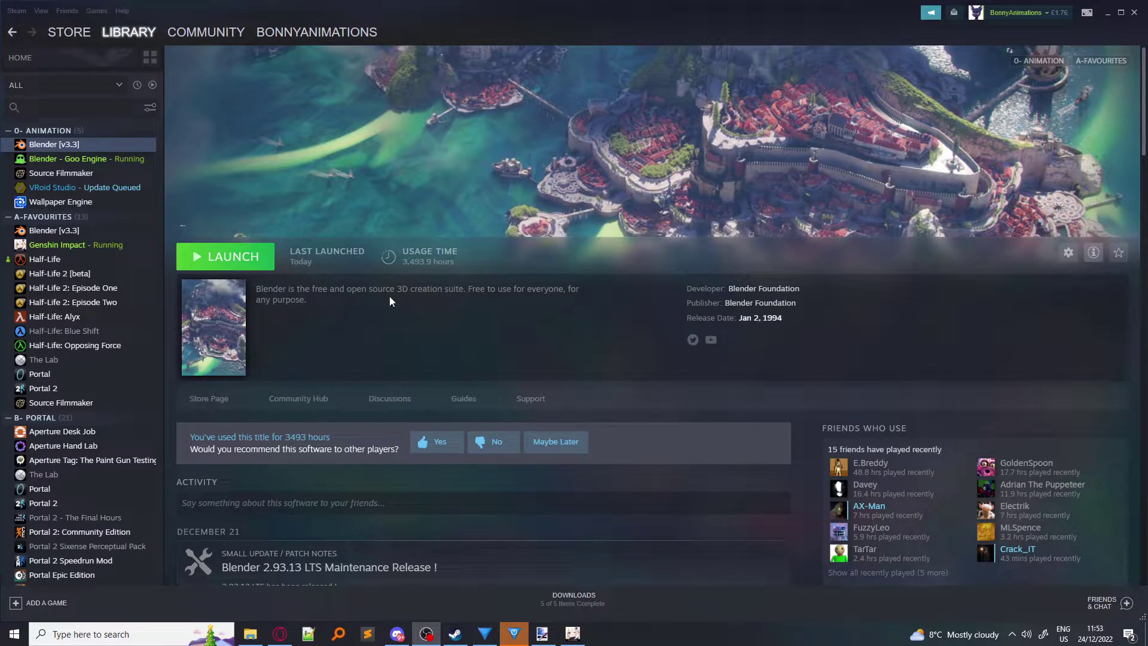
Step: Check Blender's Steam beta branch in Properties > Betas, keeping v3.3 - Stable - LTS
scroll(424, 317, down, 8)
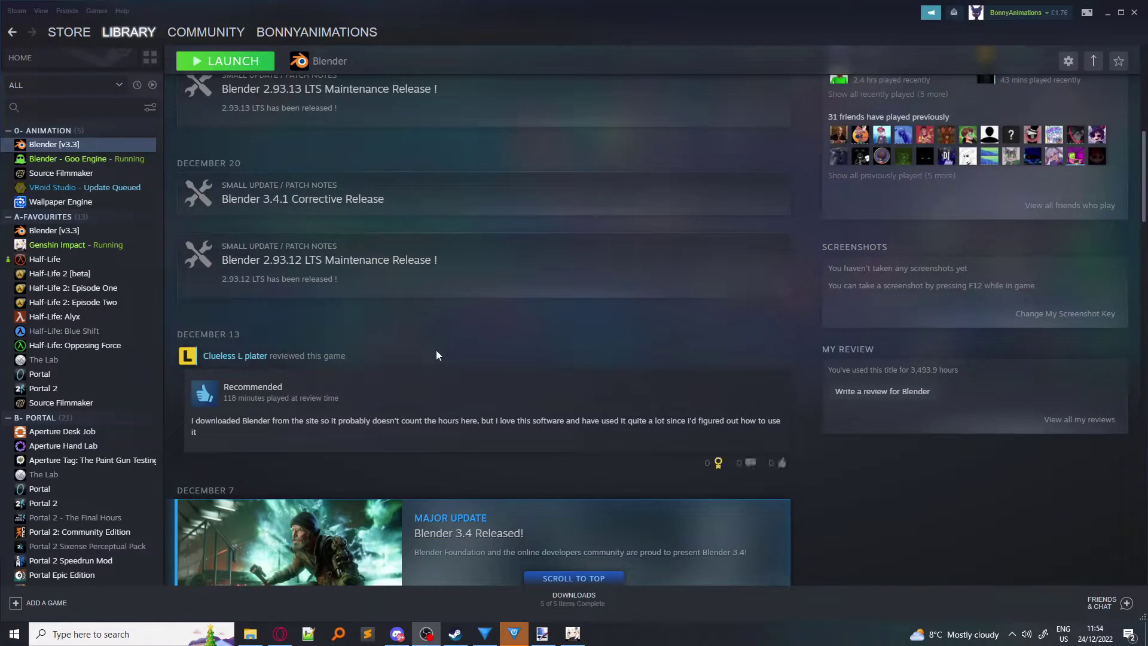
scroll(435, 347, up, 8)
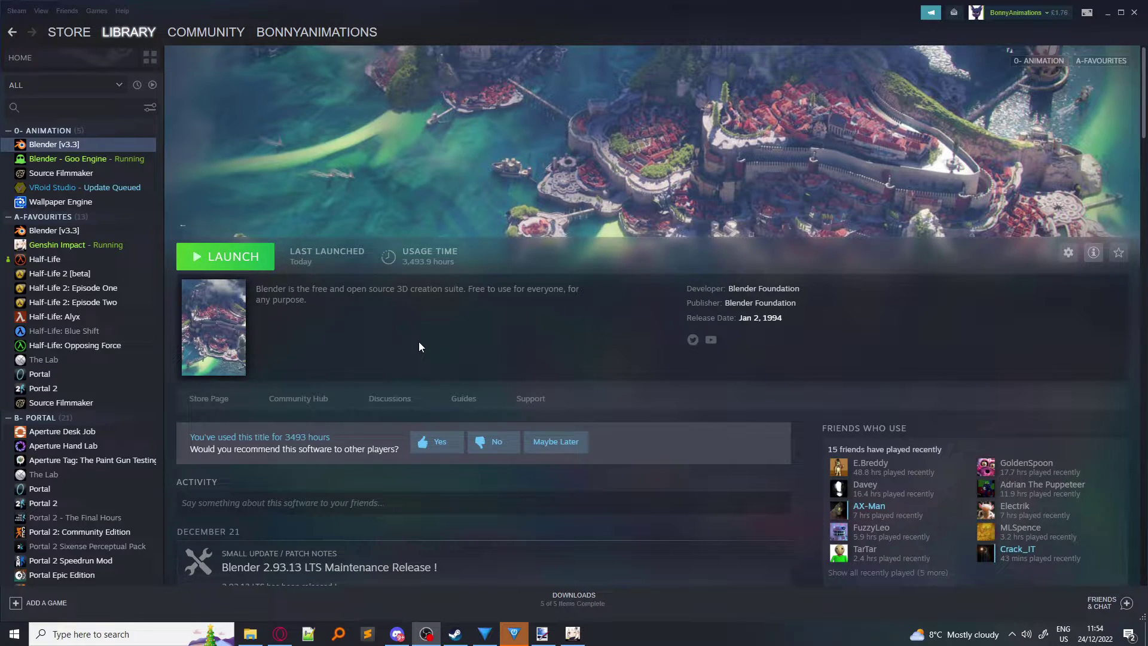
right_click(102, 148)
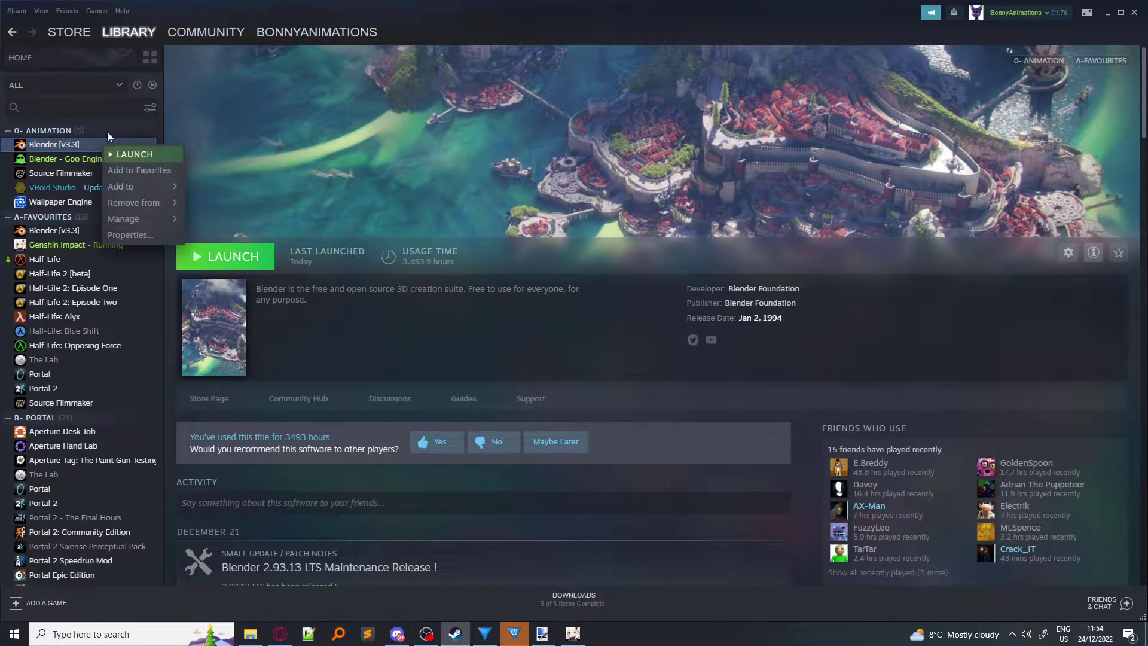
click(130, 234)
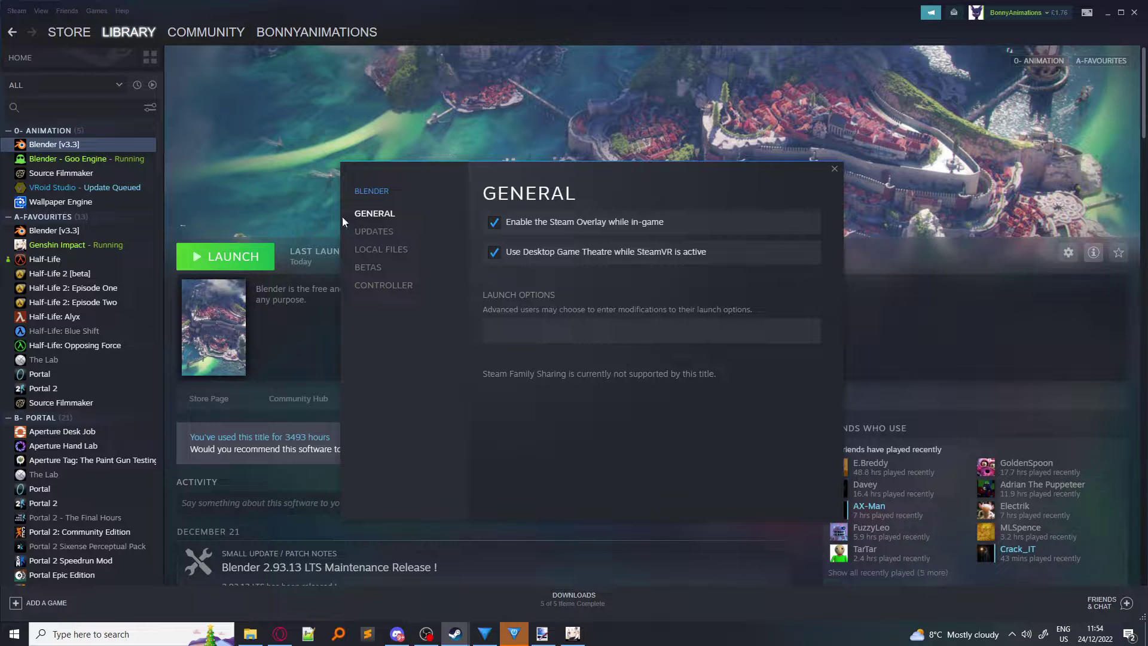
click(369, 268)
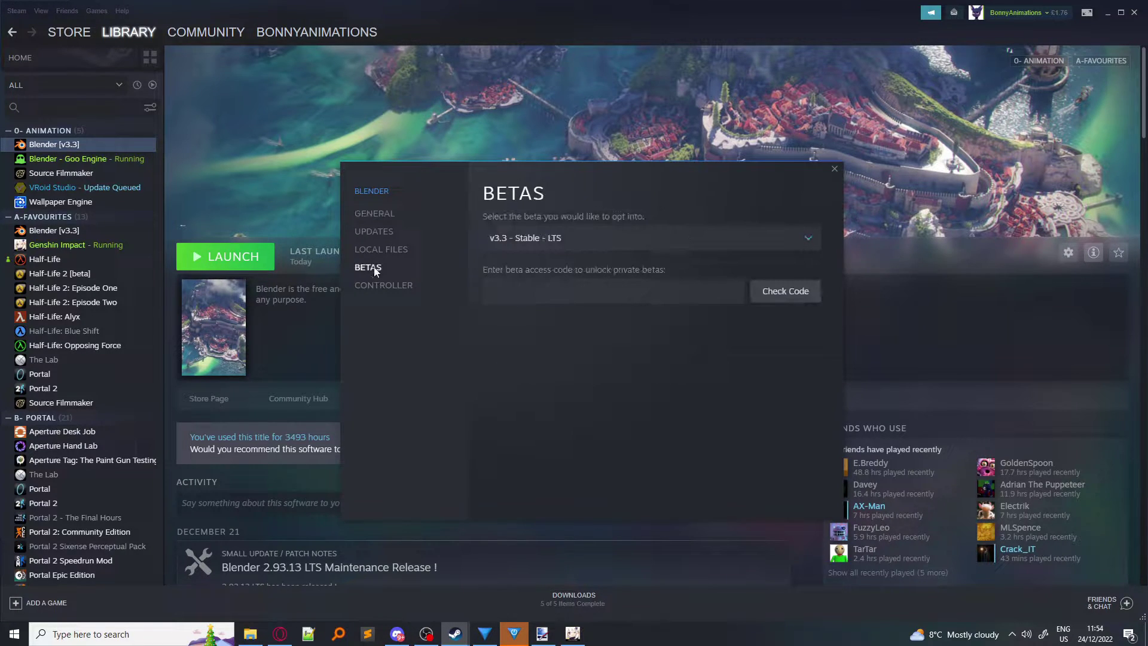
click(597, 239)
scroll(661, 392, down, 3)
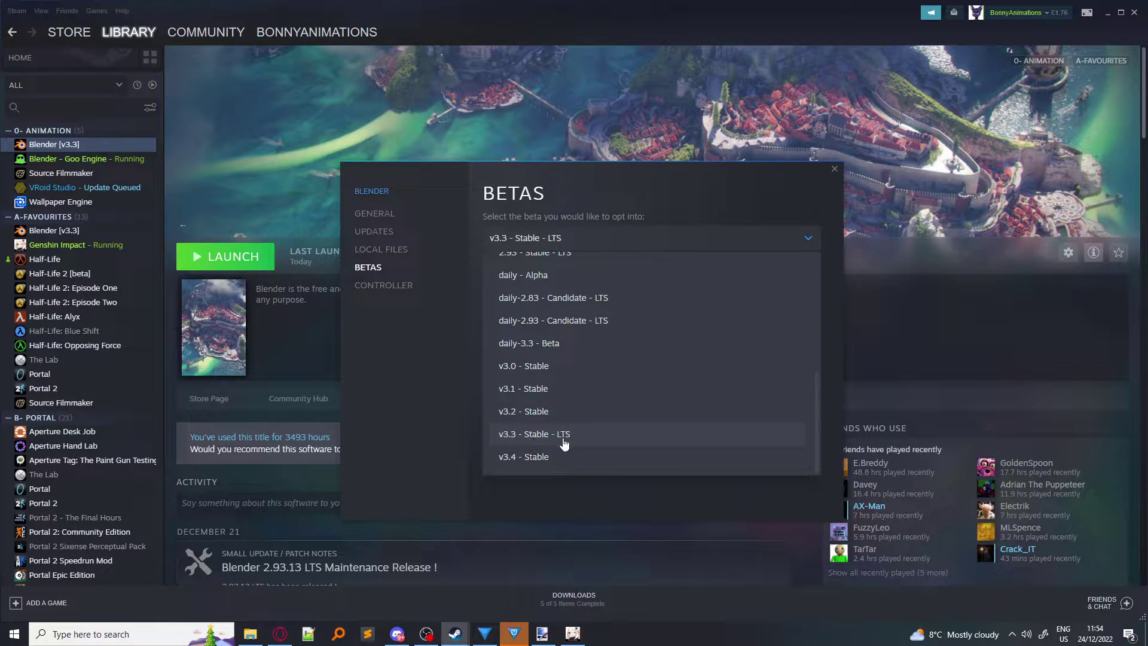
click(835, 171)
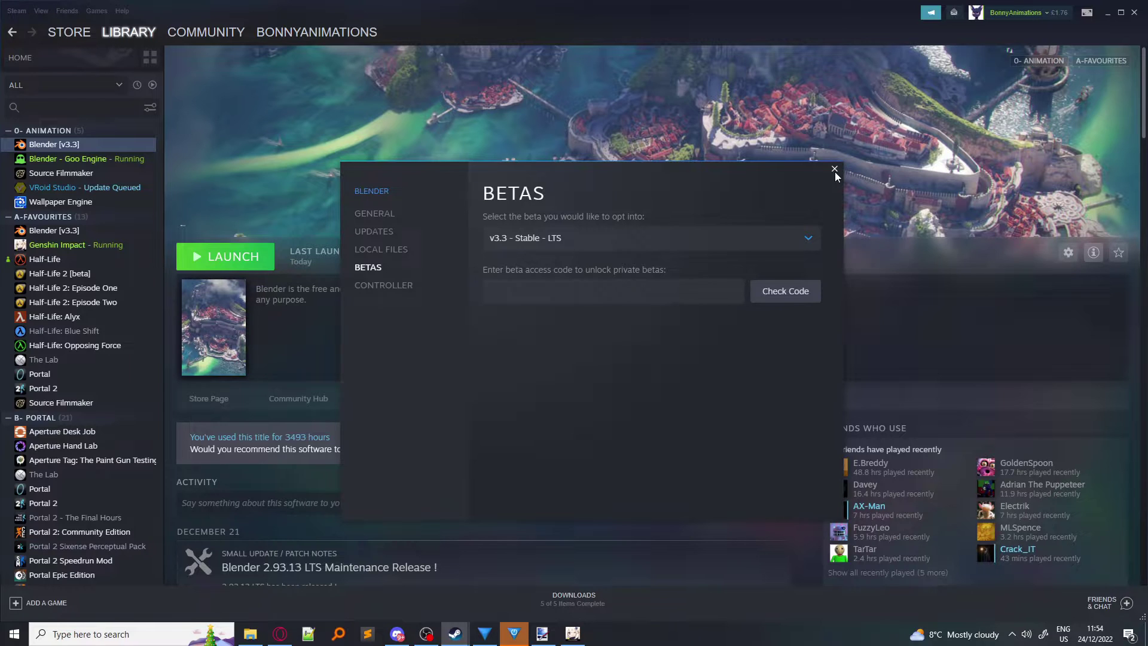
Step: Close Blender's Steam Properties dialog
click(834, 171)
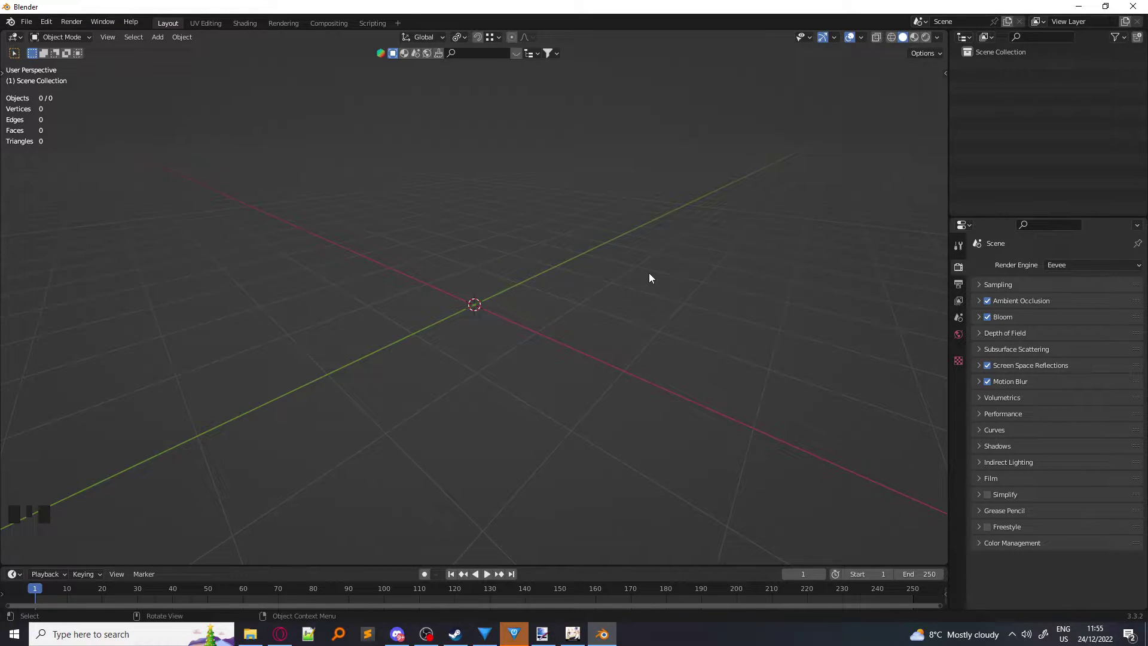
Step: Review the v1.1.4.1 Setup Wizard UI Addon release page down to its Assets
click(279, 633)
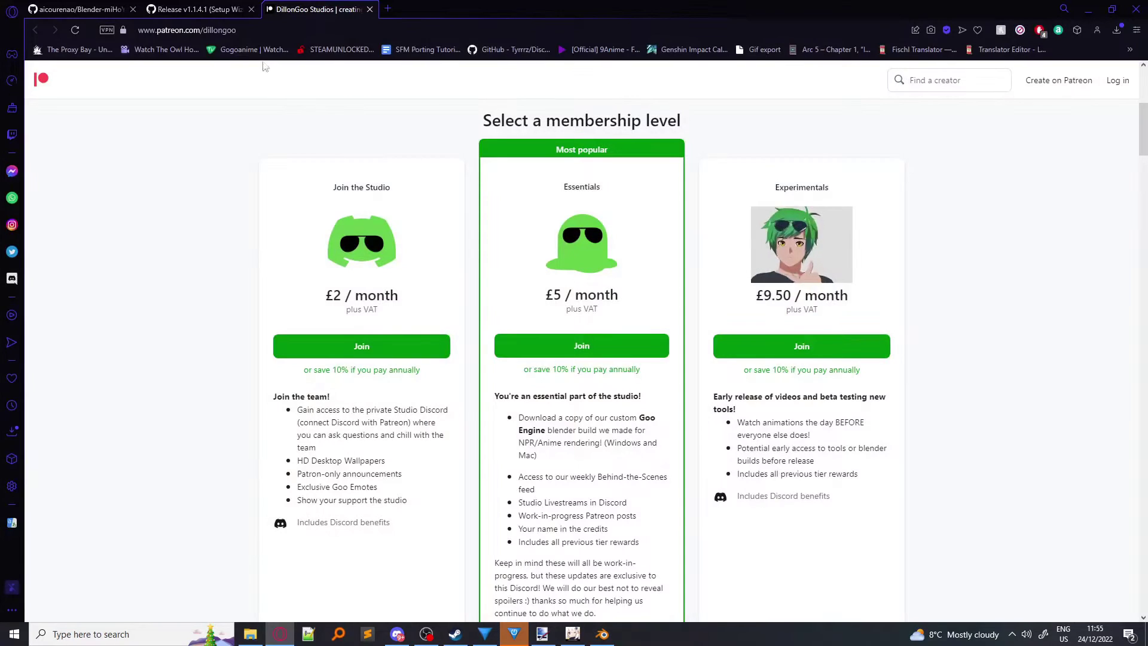
click(209, 12)
scroll(890, 139, up, 12)
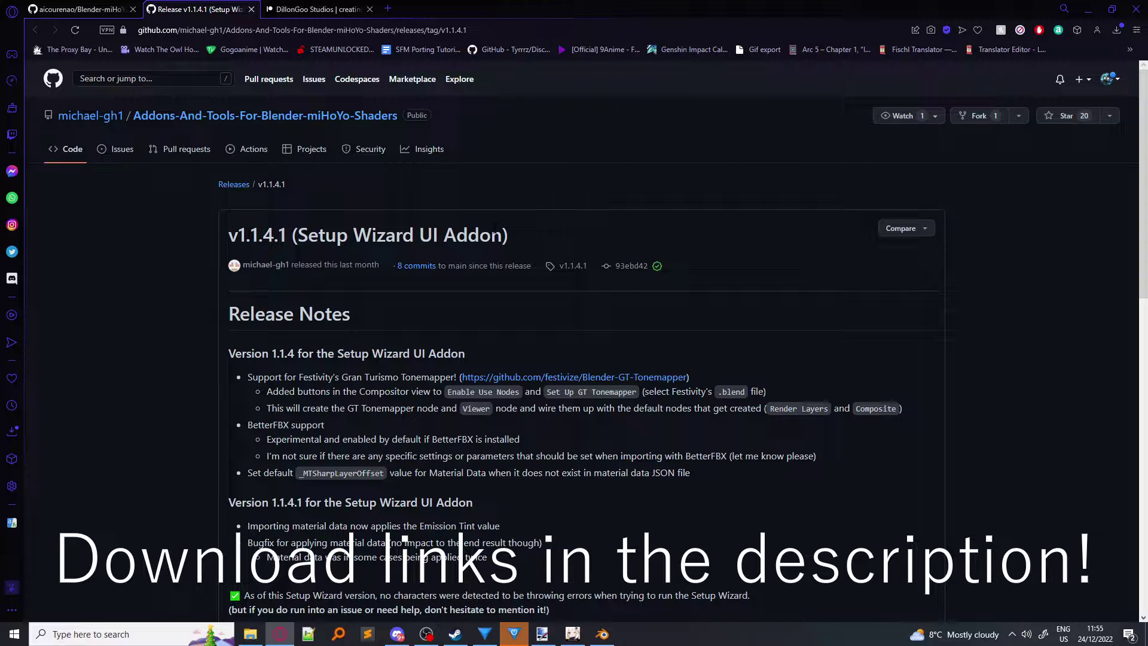
scroll(496, 239, down, 10)
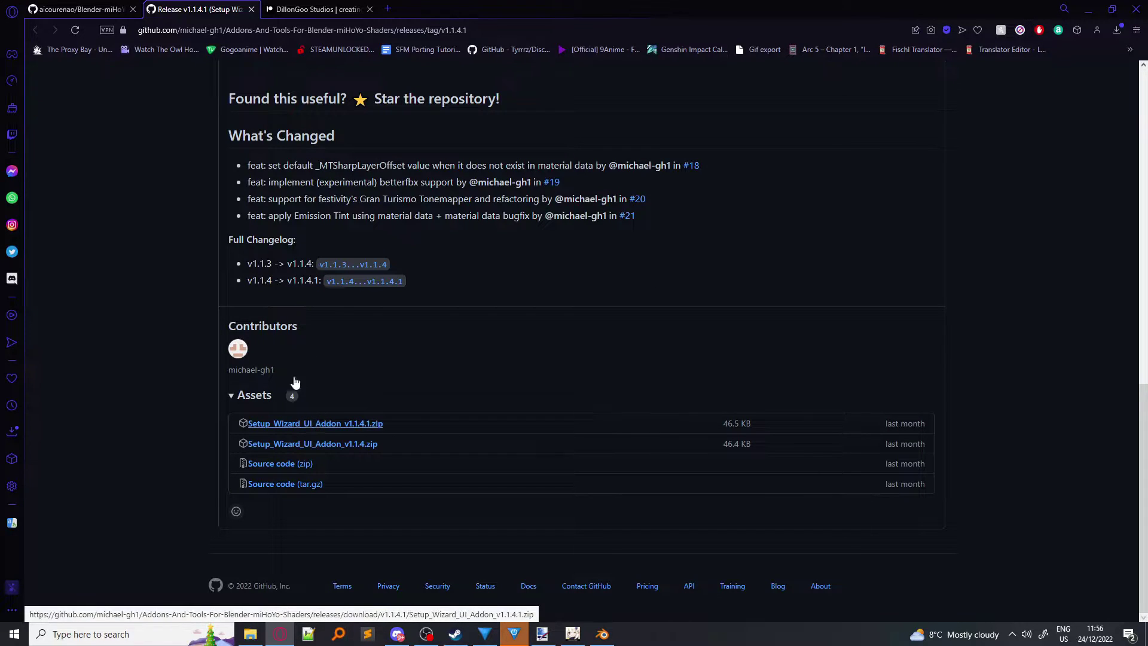
Step: Scroll the Blender-miHoYo-Shaders README to its Usage instructions
key(ctrl+shift+Tab)
scroll(1027, 230, down, 12)
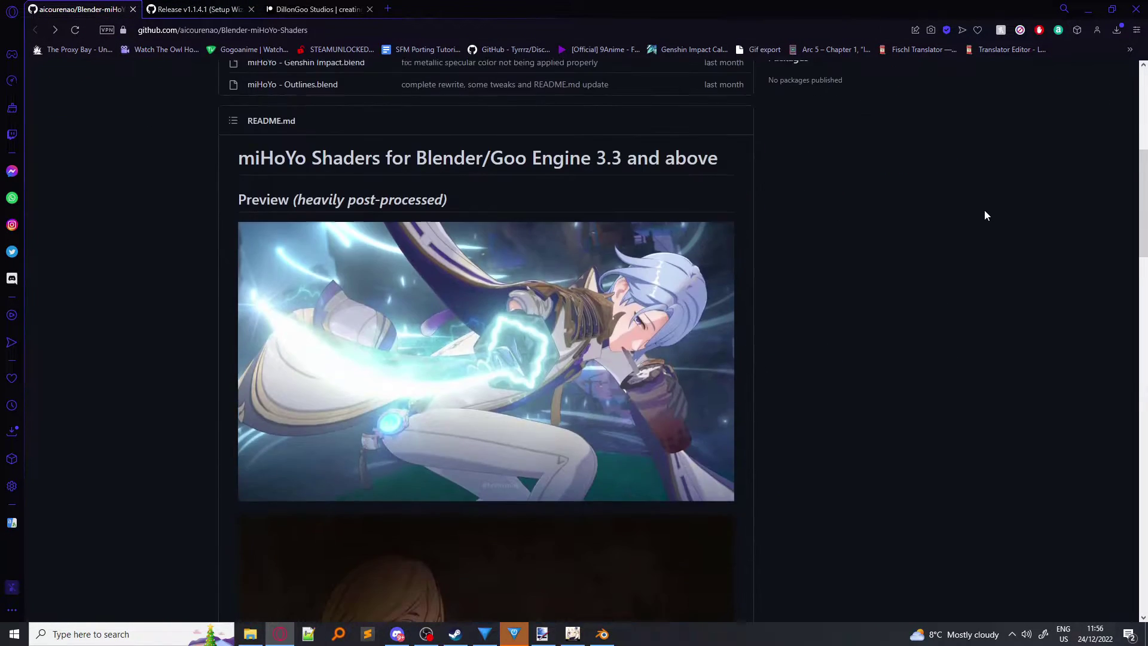
scroll(957, 168, down, 9)
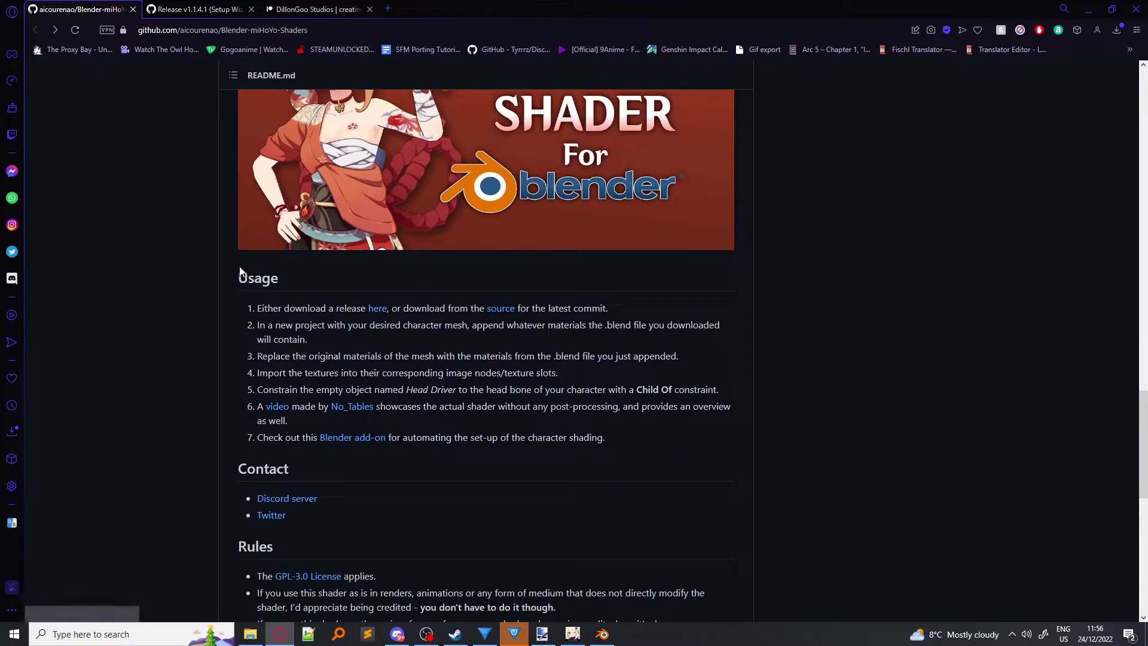
drag(238, 276, 337, 280)
click(538, 293)
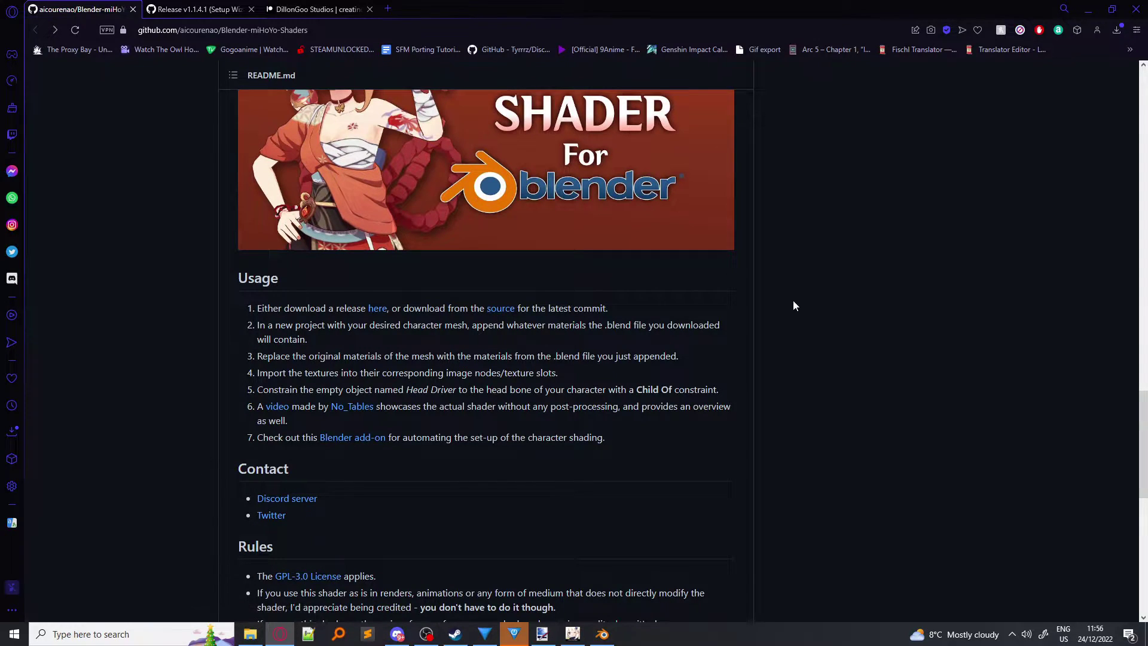
Step: Extract Blender-miHoYo-Shaders-main.zip into the Genshin Shader folder and delete the zip
click(250, 633)
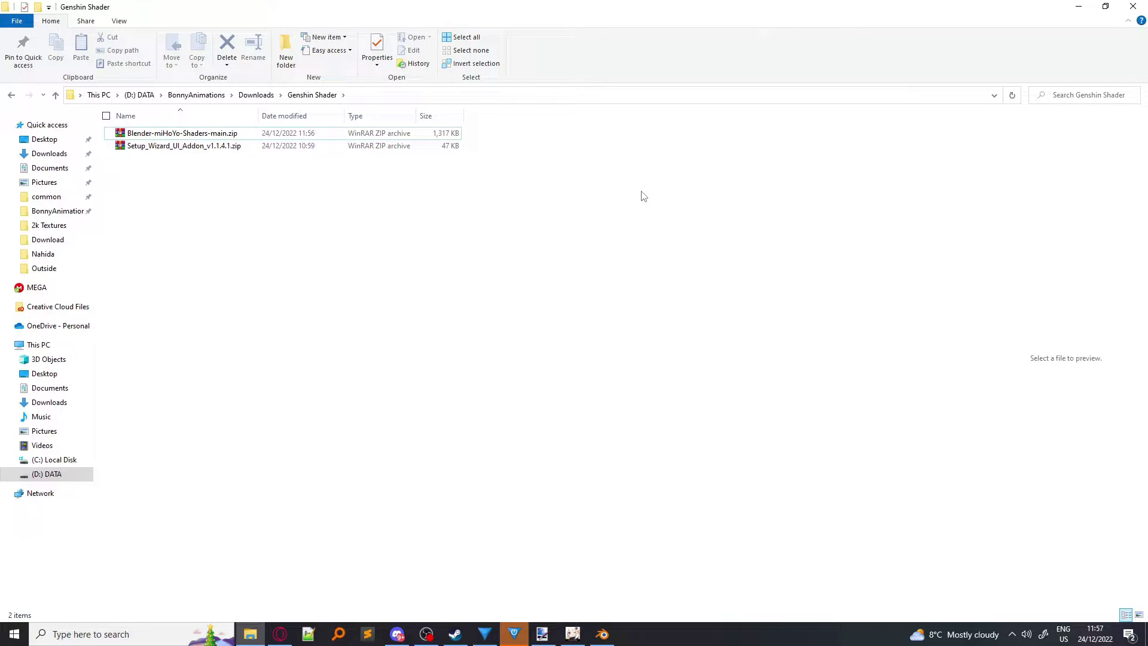
right_click(332, 131)
click(293, 137)
right_click(285, 133)
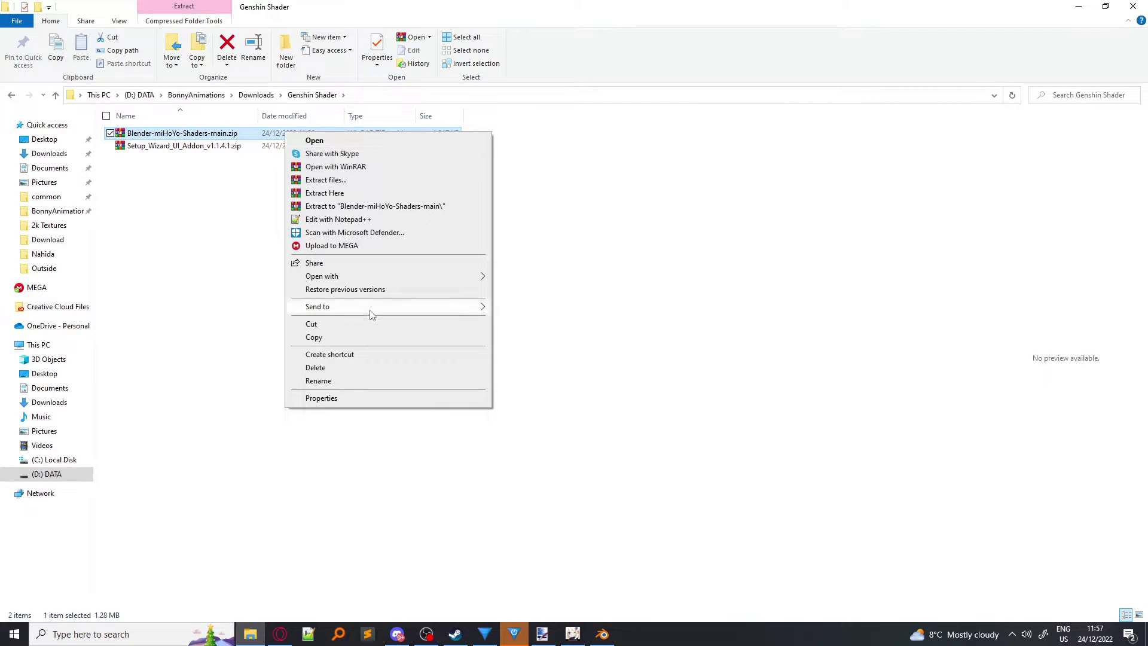
click(326, 193)
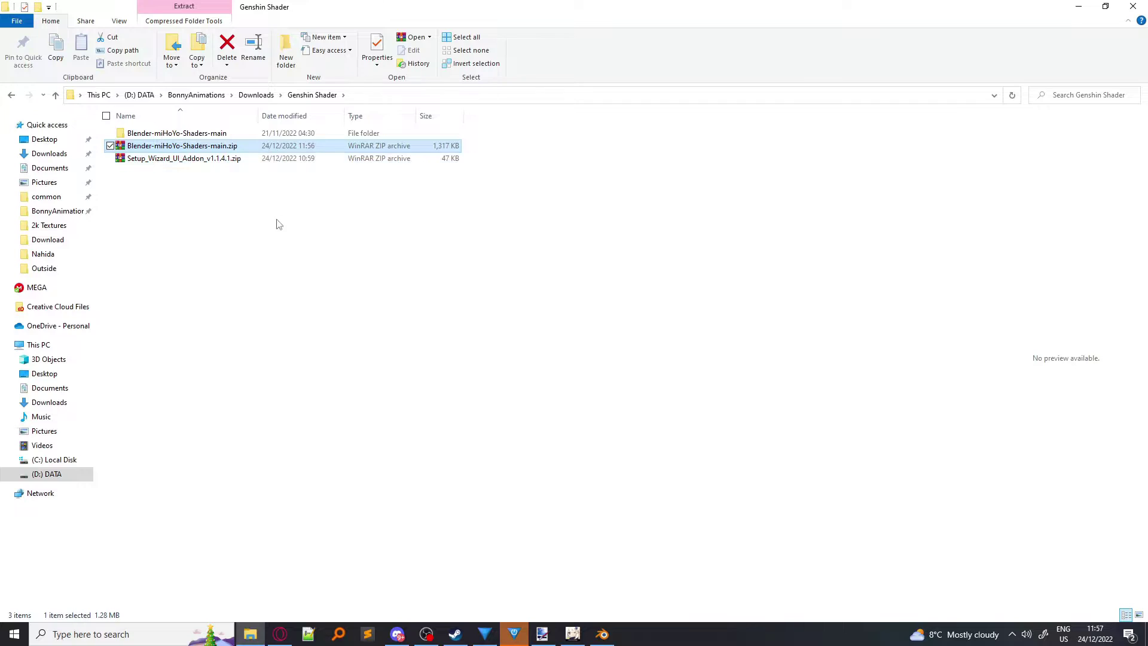
key(Delete)
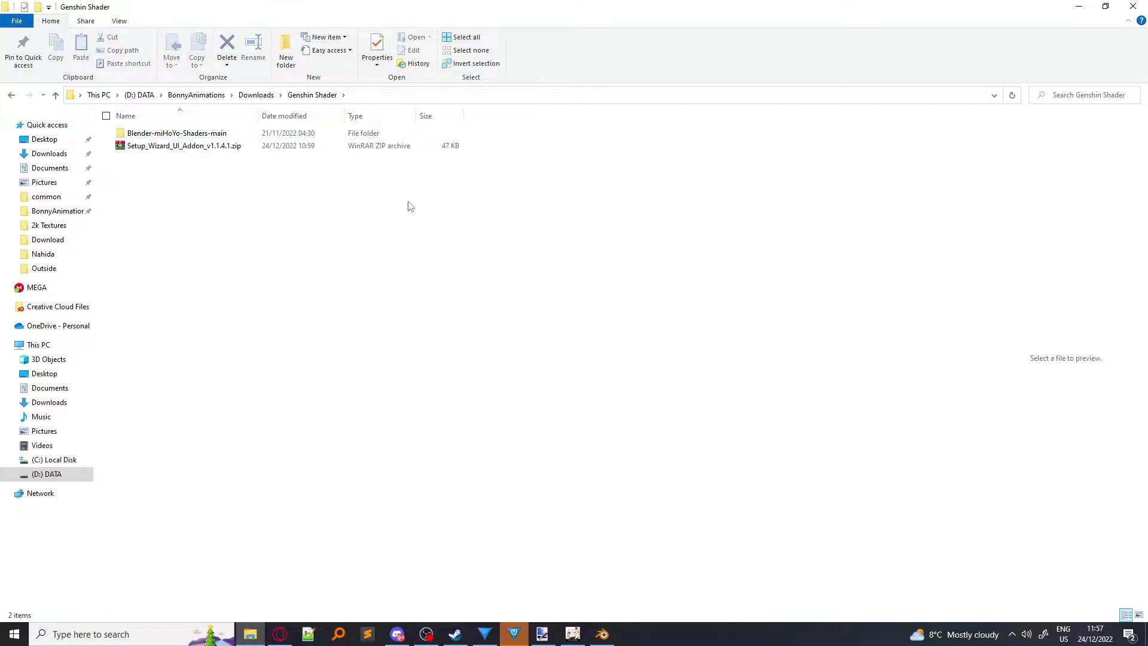
Step: Install Setup_Wizard_UI_Addon_v1.1.4.1.zip from Preferences > Add-ons and enable miHoYo: Genshin Setup Wizard
click(600, 636)
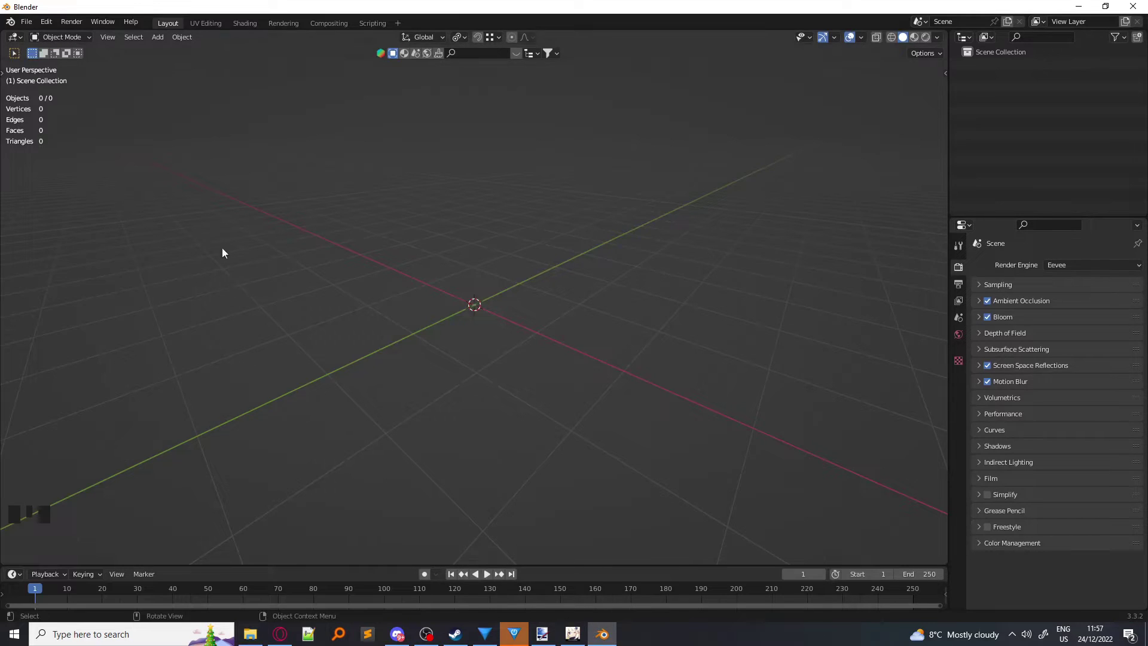
click(51, 23)
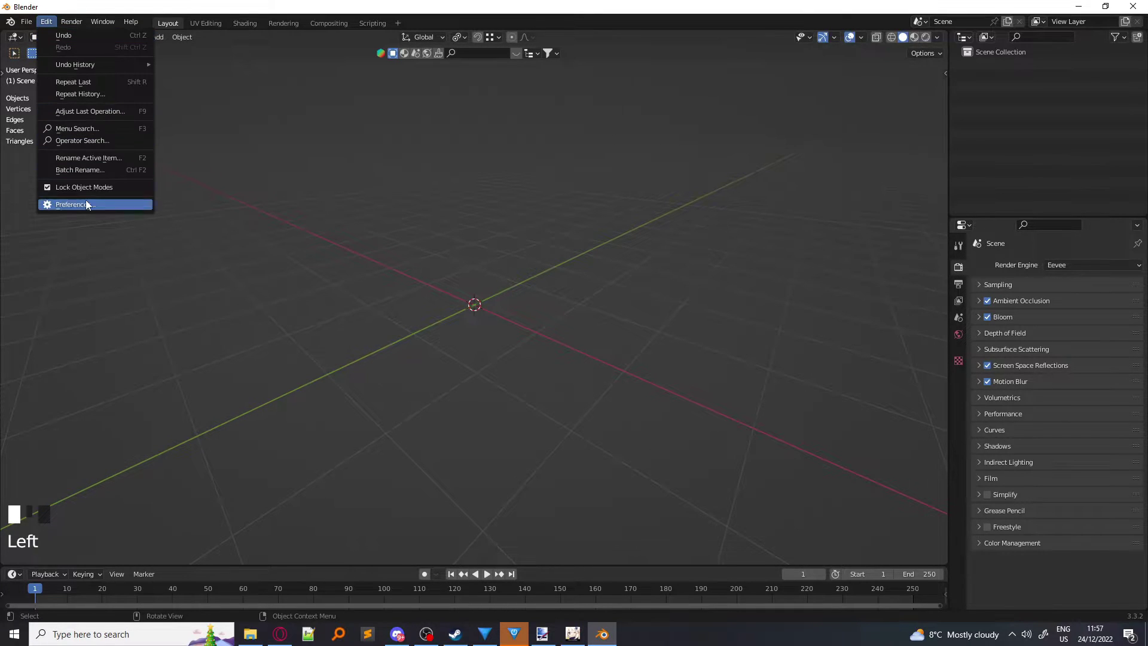
click(85, 200)
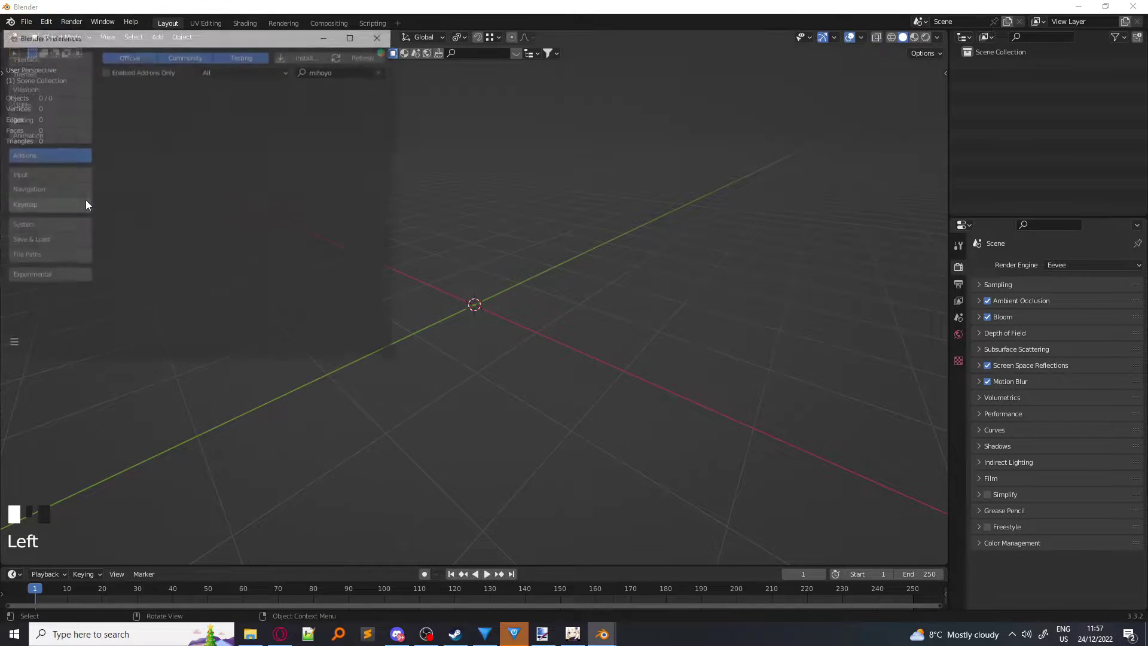
click(289, 53)
click(48, 330)
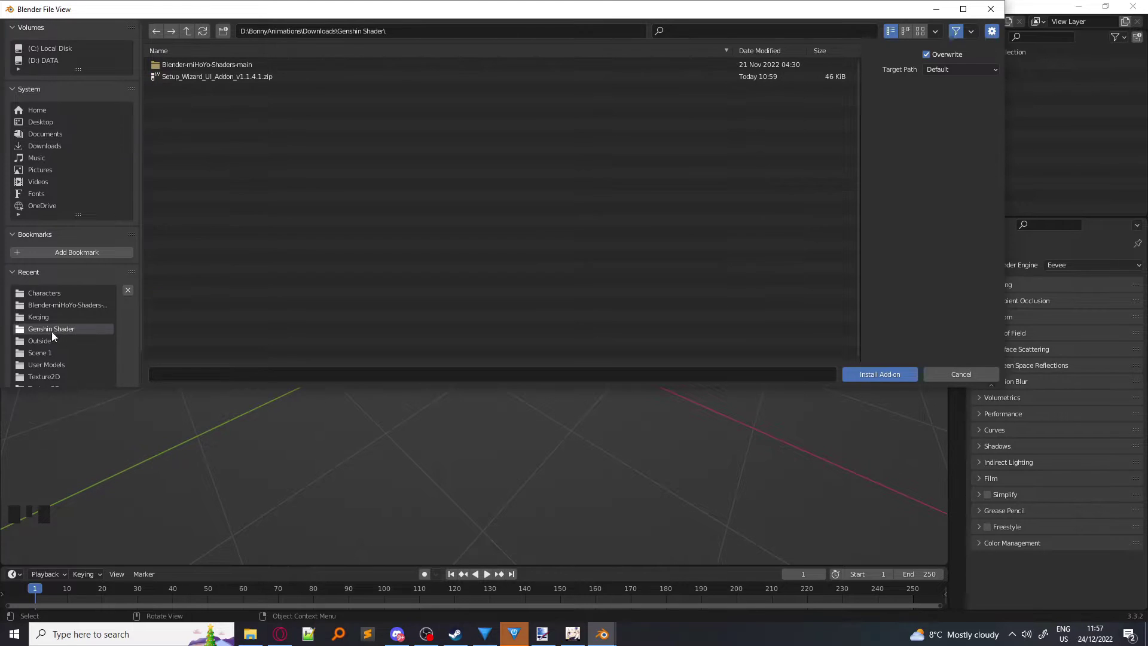
click(217, 77)
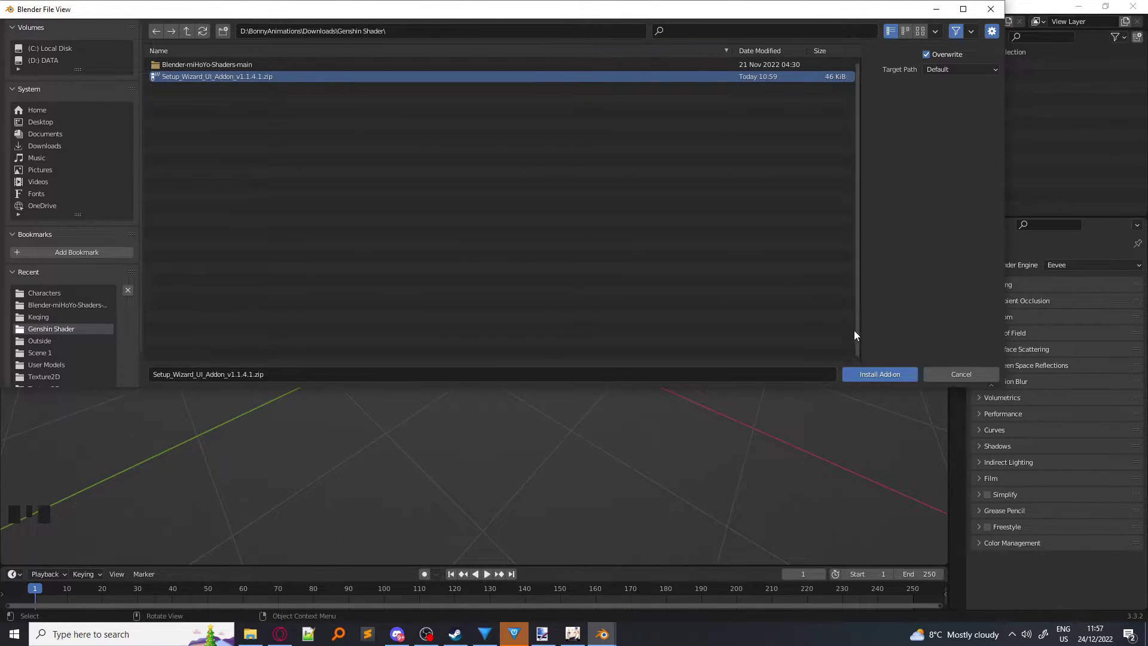
click(875, 376)
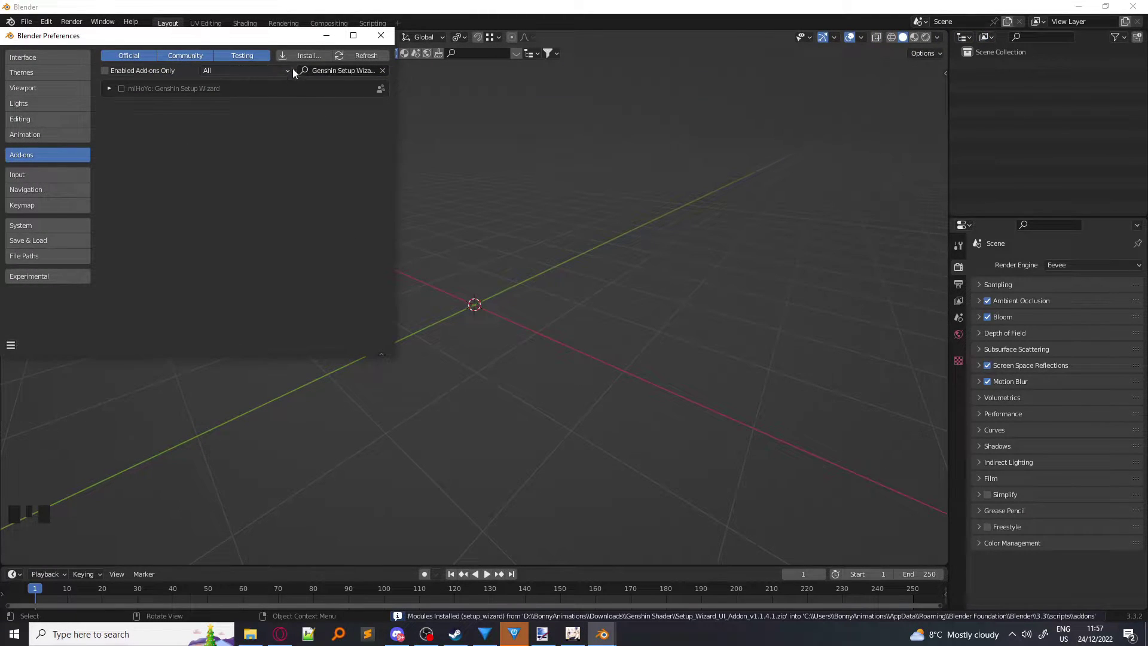
click(122, 87)
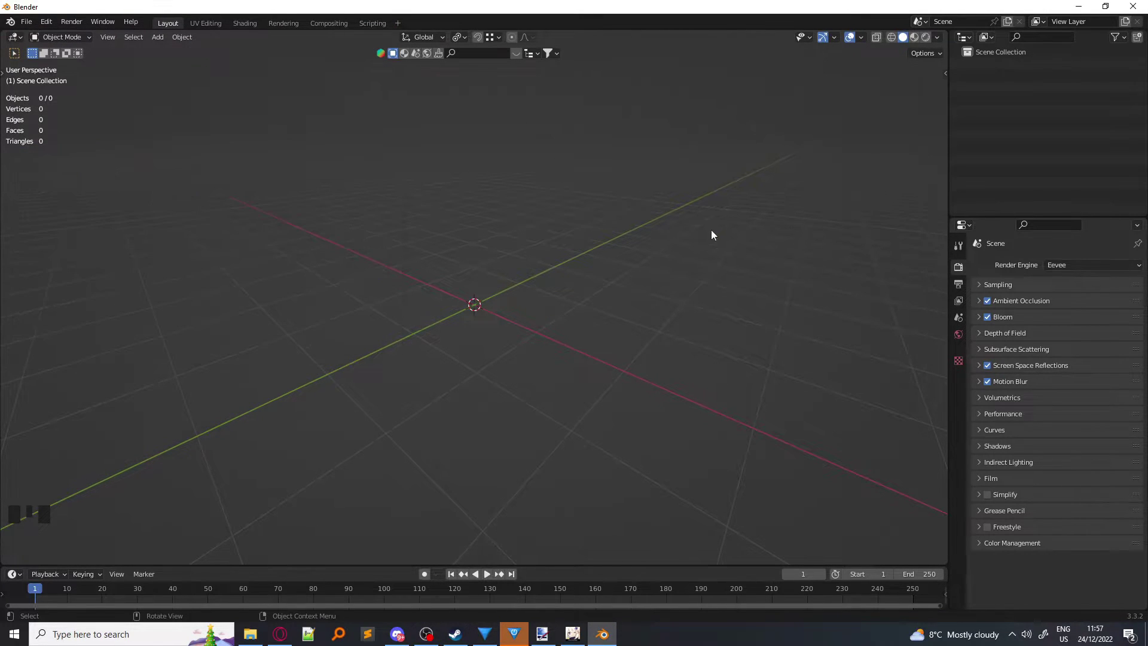
Step: Show the sidebar's Genshin tab, briefly expanding and collapsing Advanced Setup
key(n)
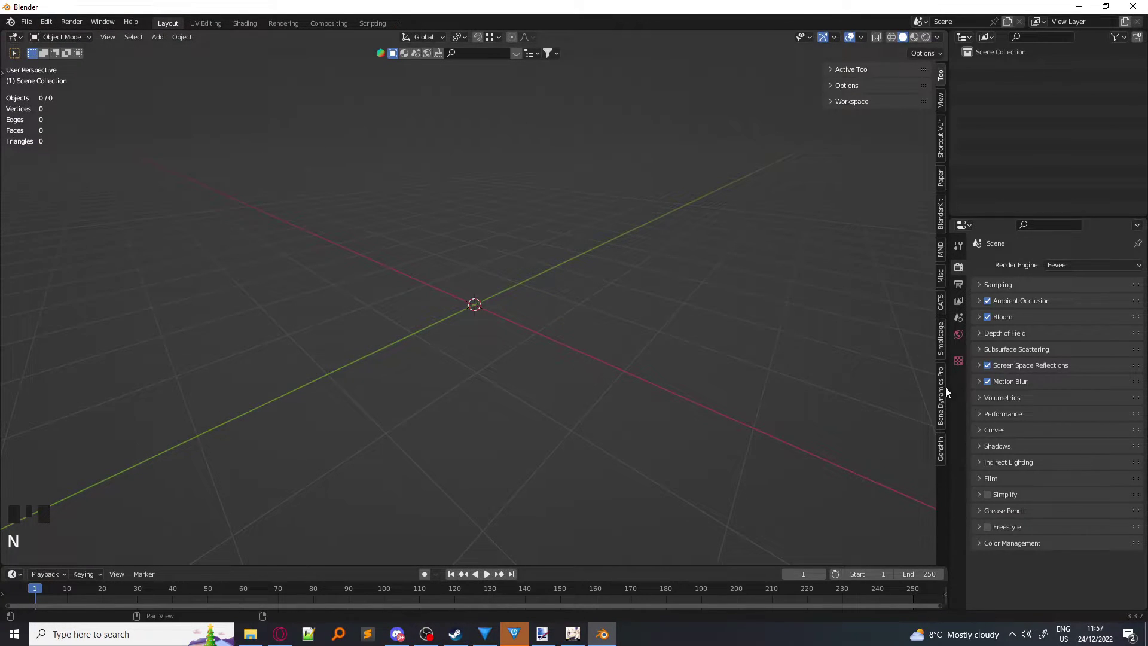
click(940, 447)
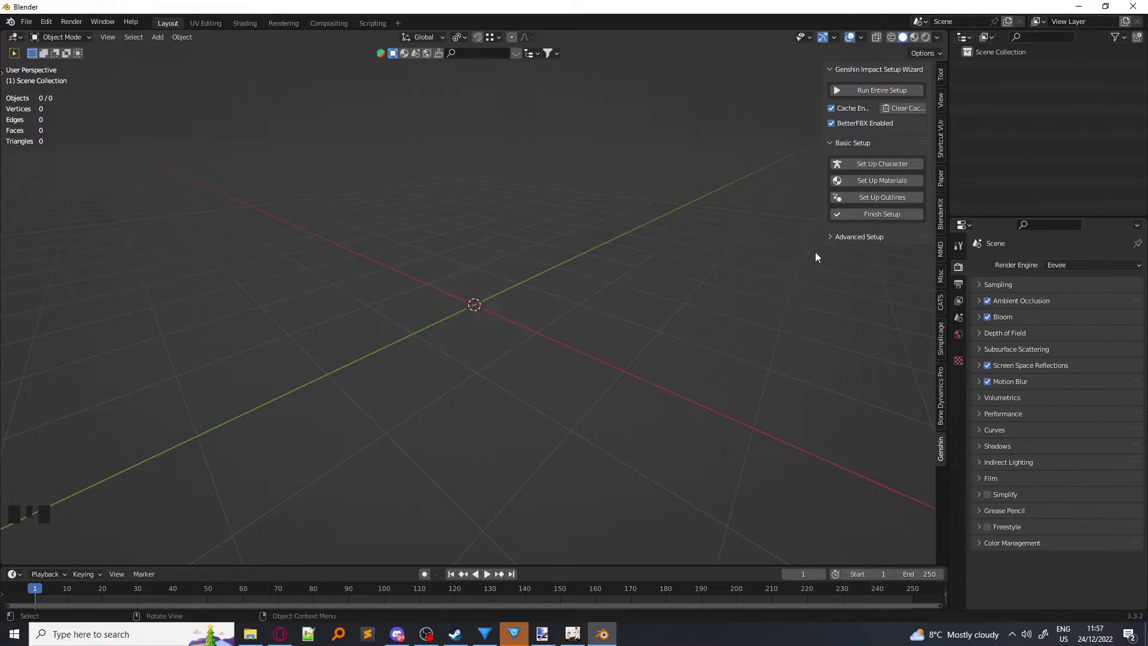
click(844, 237)
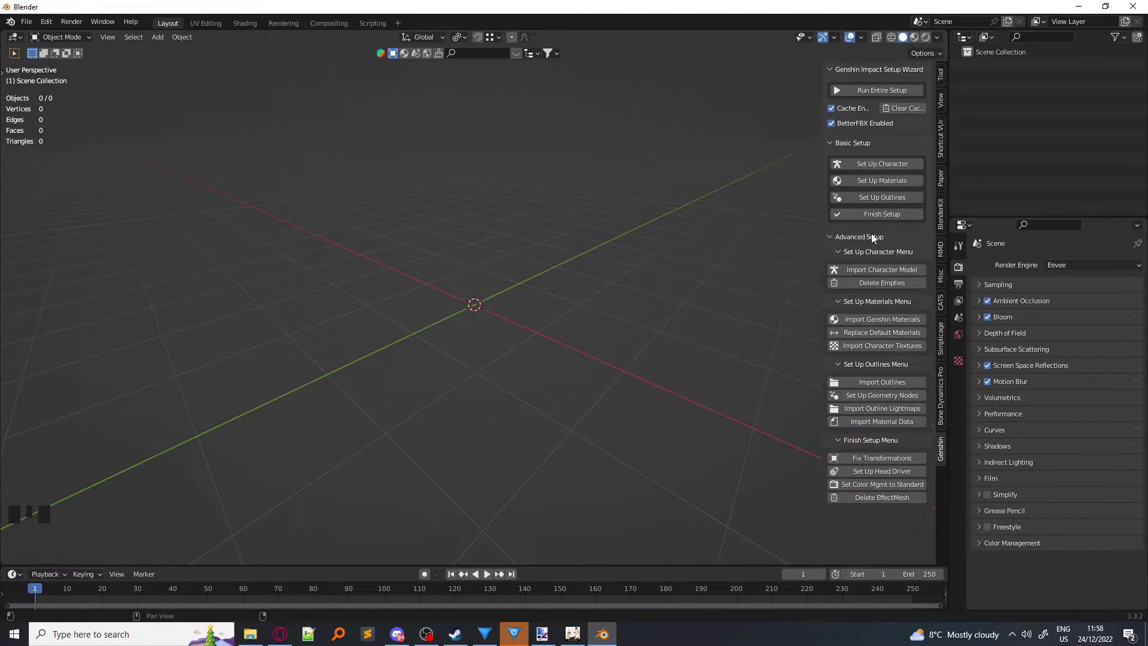
click(870, 236)
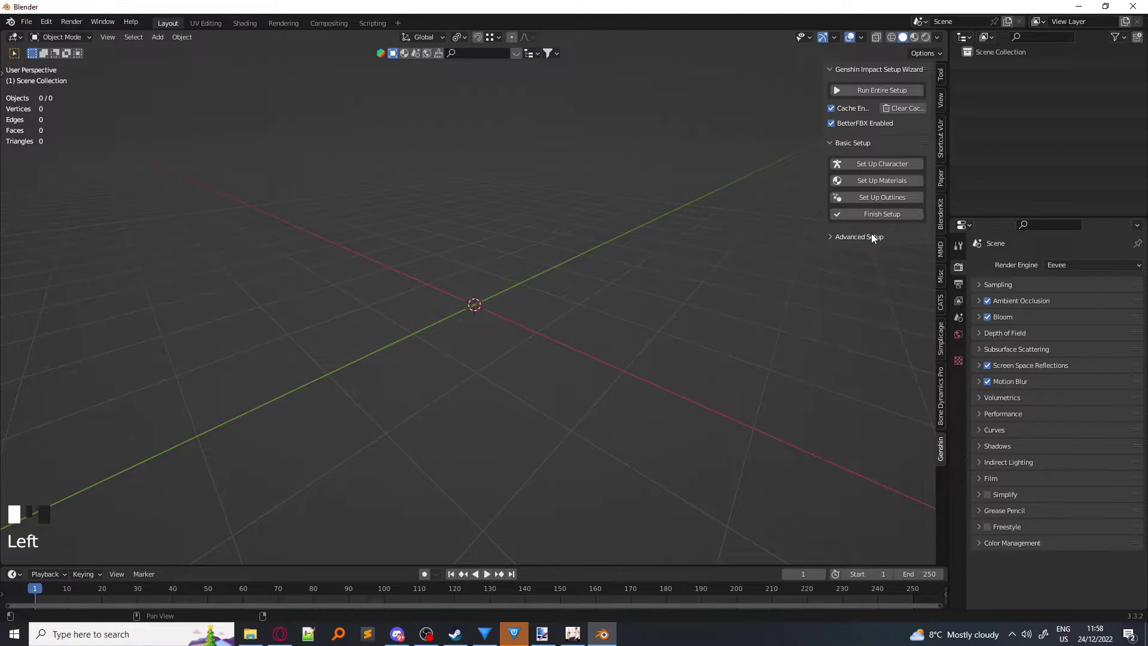
Step: Start Set Up Character and select Avatar_Girl_Sword_Keqing.fbx from the Keqing folder
click(859, 163)
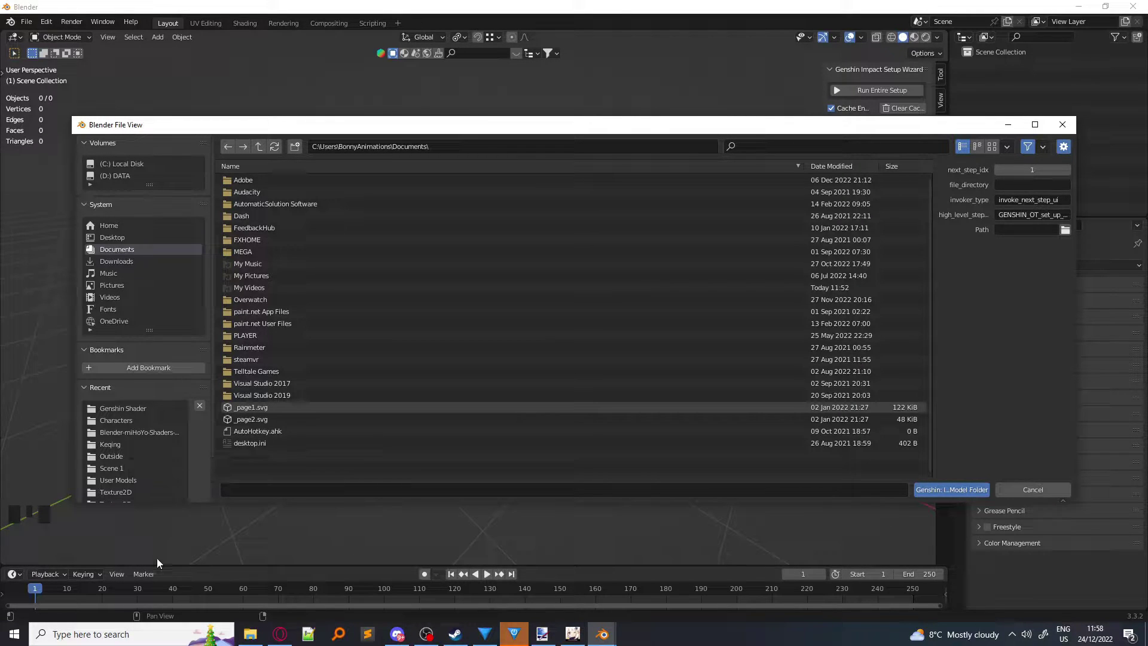
click(99, 444)
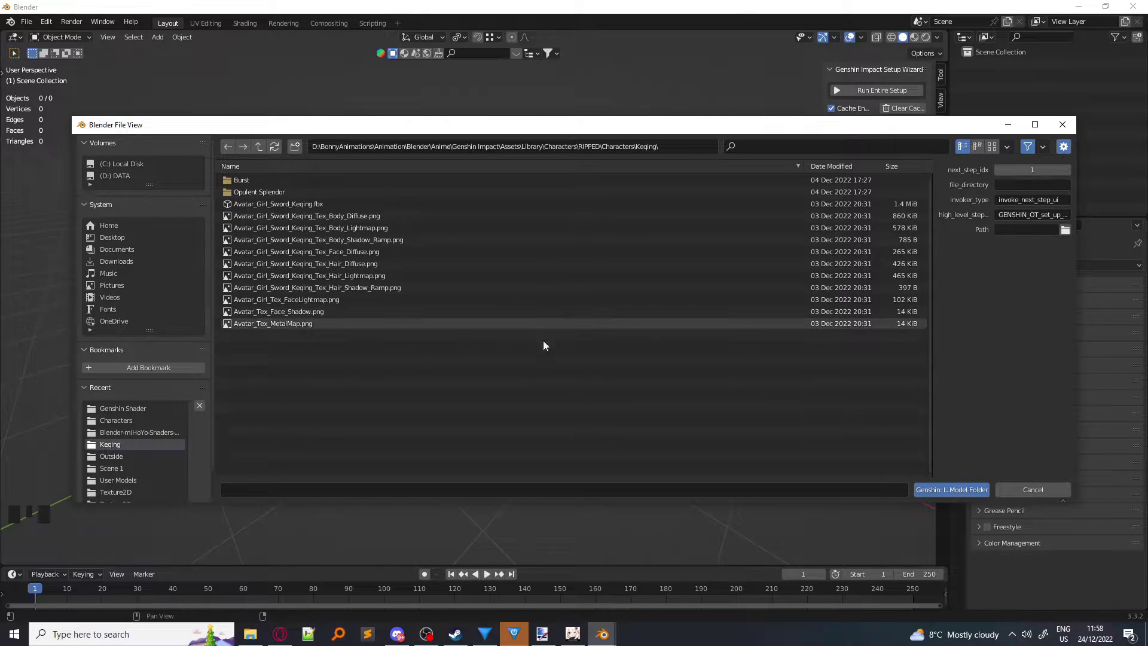
click(288, 205)
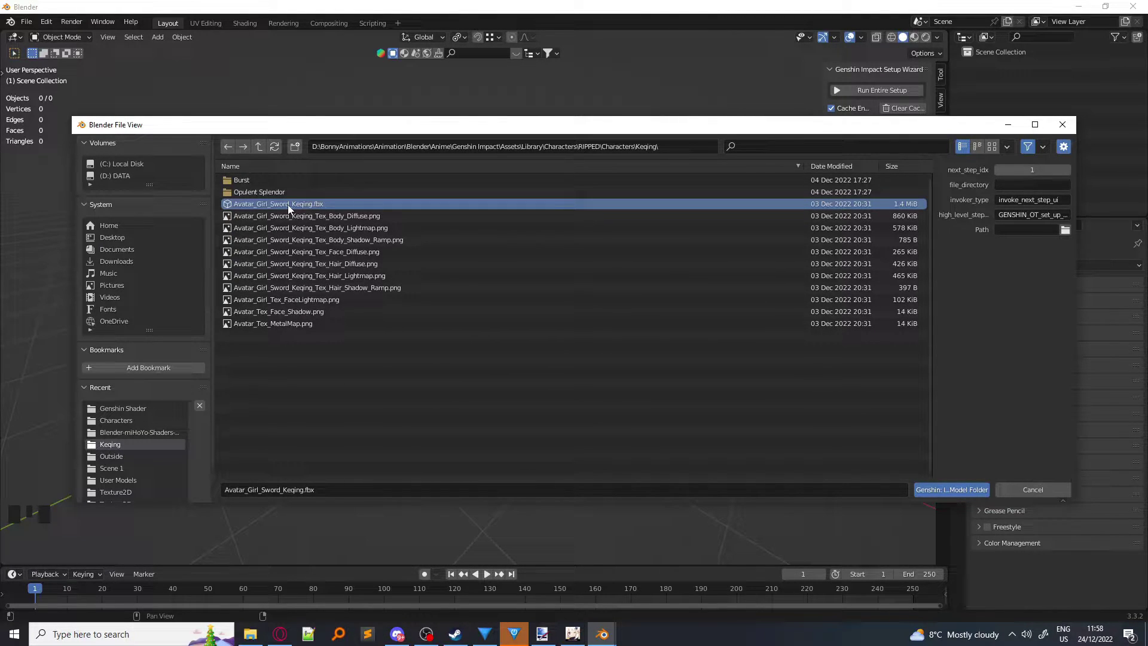
click(360, 215)
click(367, 324)
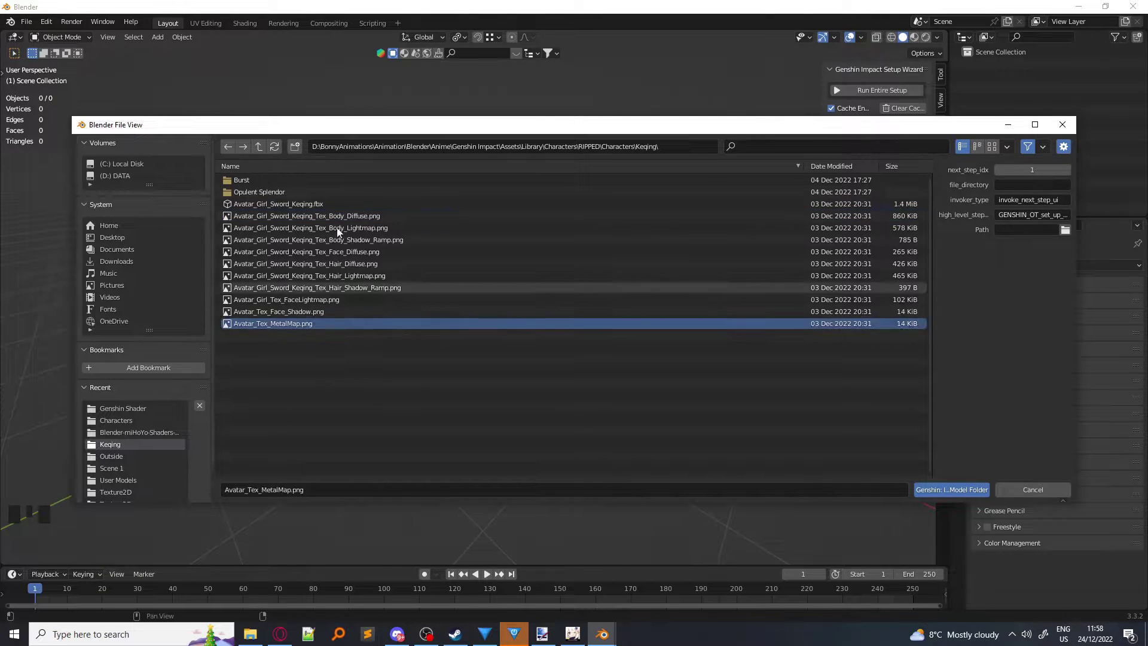
click(335, 206)
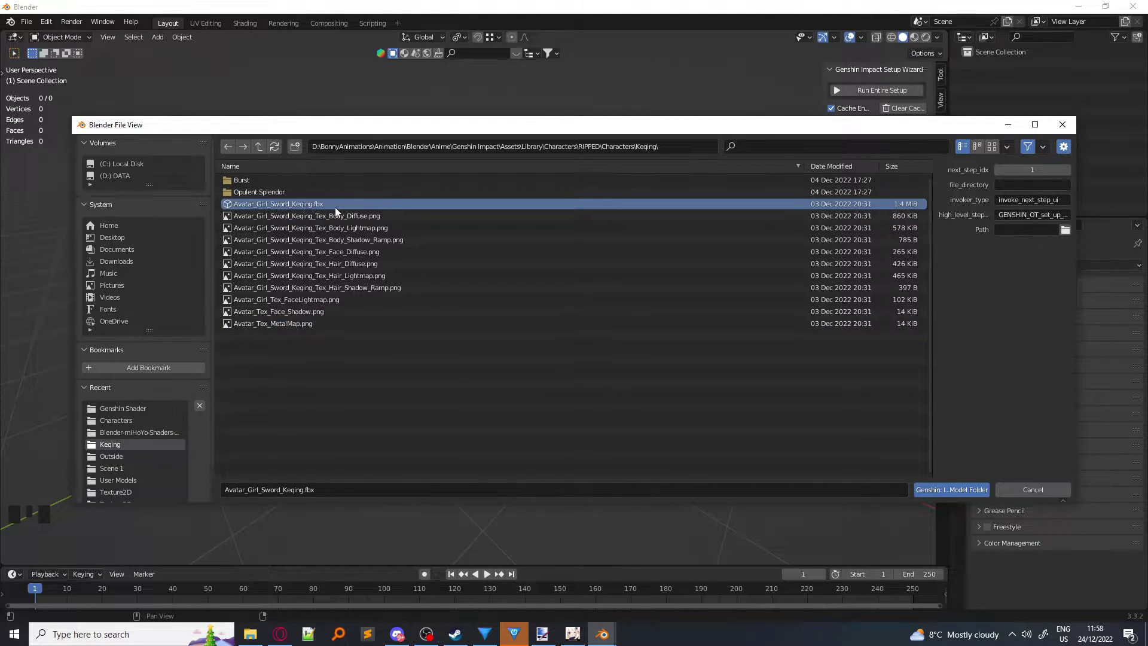
Step: Import the Keqing model via the Genshin Model Folder button and bring it into view
click(964, 492)
scroll(568, 357, up, 3)
middle_drag(568, 357, 514, 343)
scroll(640, 385, up, 2)
middle_drag(640, 385, 668, 376)
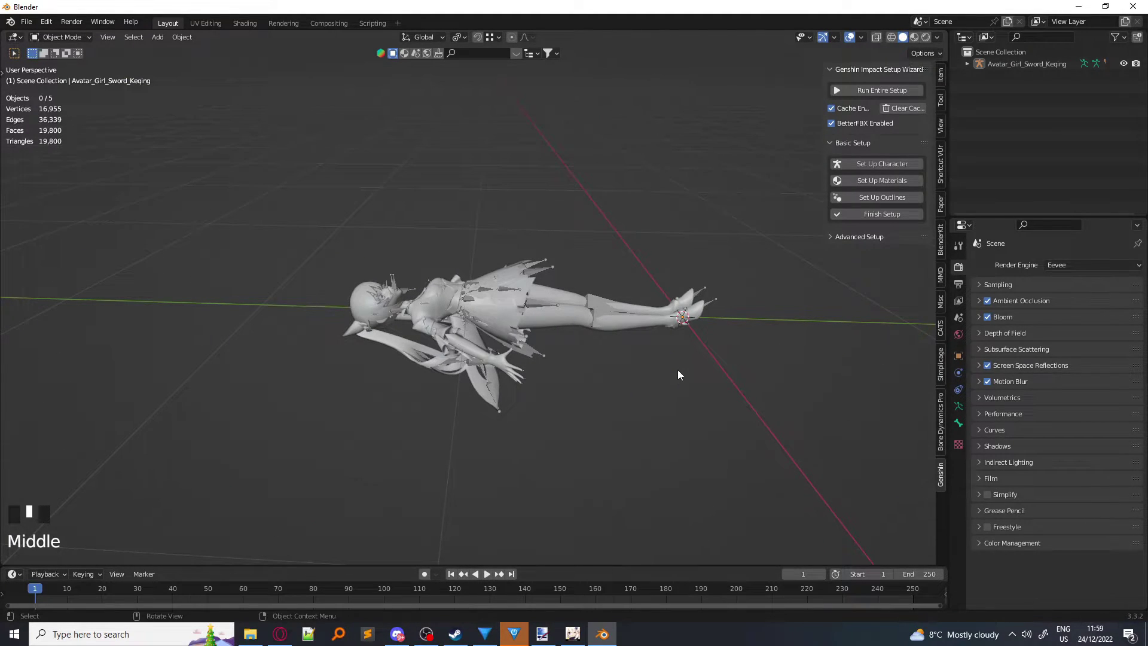
scroll(679, 368, up, 3)
shift+middle_drag(500, 276, 338, 328)
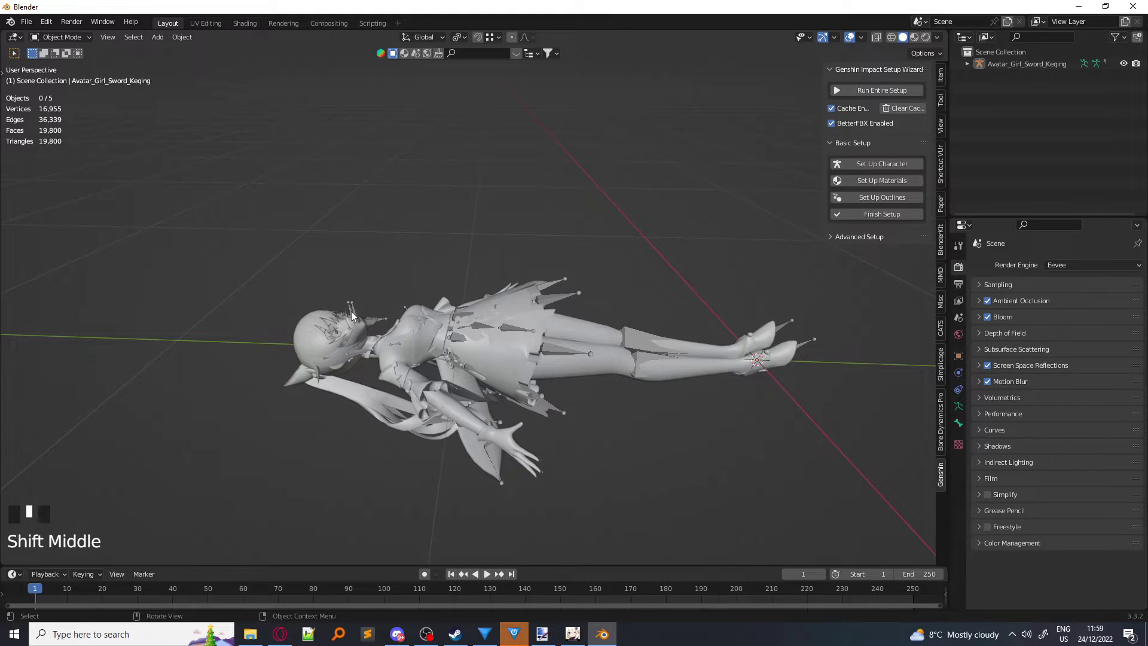
Step: Select the armature and rotate it 90° about X so Keqing stands upright
click(350, 311)
key(ctrl+Tab)
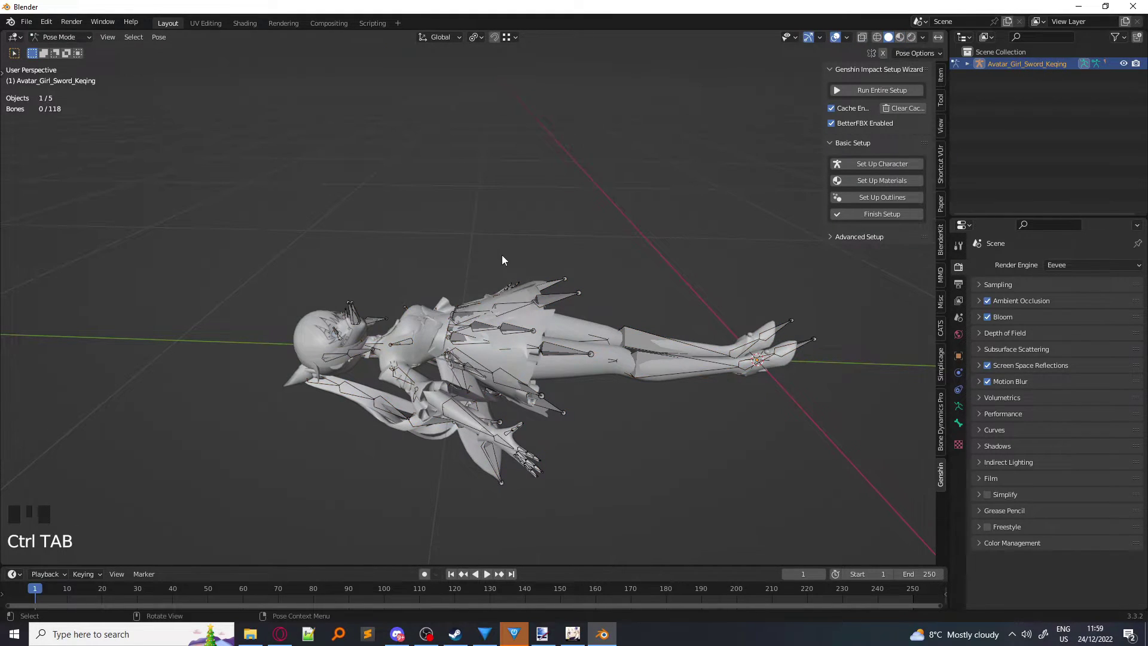
key(ctrl+Tab)
scroll(568, 280, down, 2)
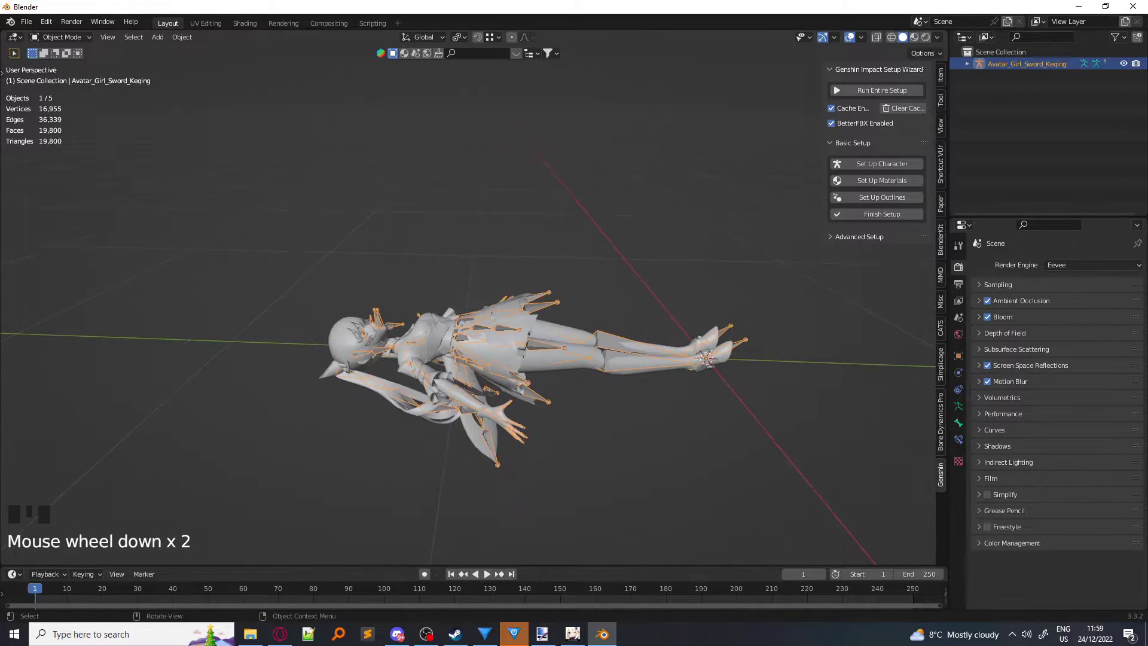
text(rx)
text(90)
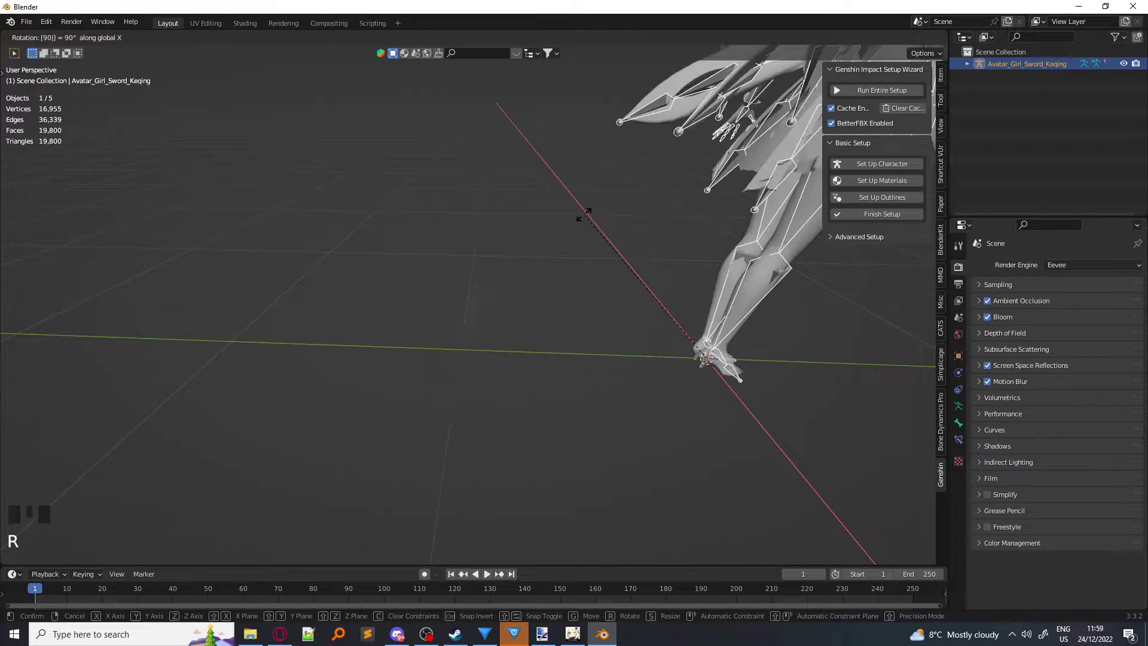
key(Return)
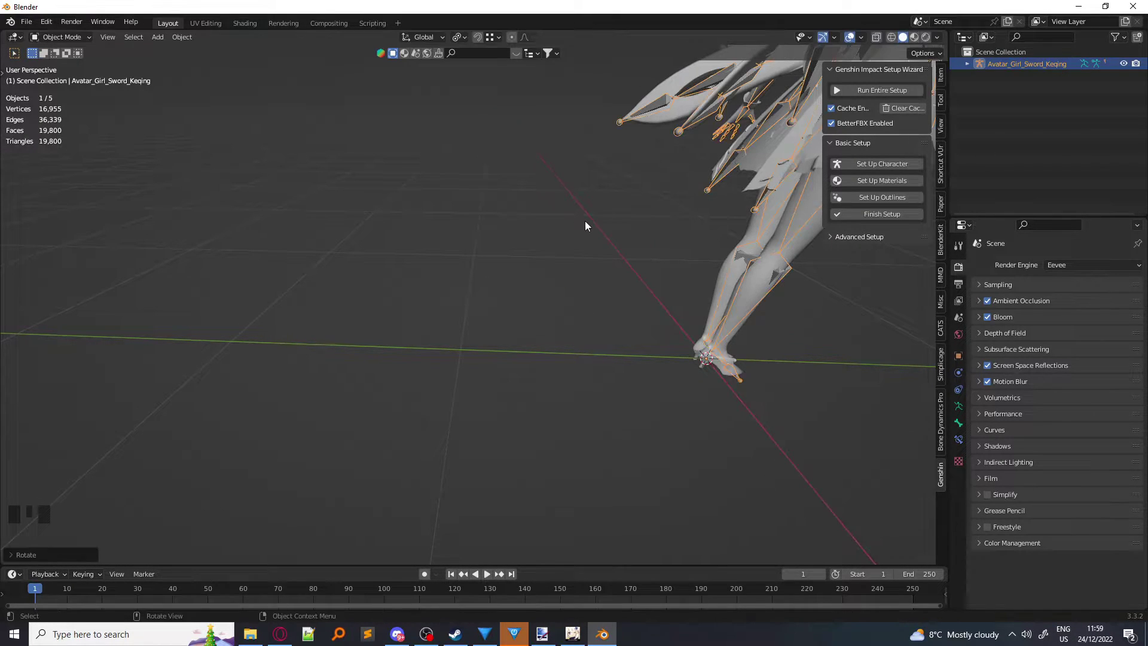
mouse_move(589, 228)
shift+middle_down()
mouse_move(575, 233)
mouse_move(591, 227)
shift+middle_up()
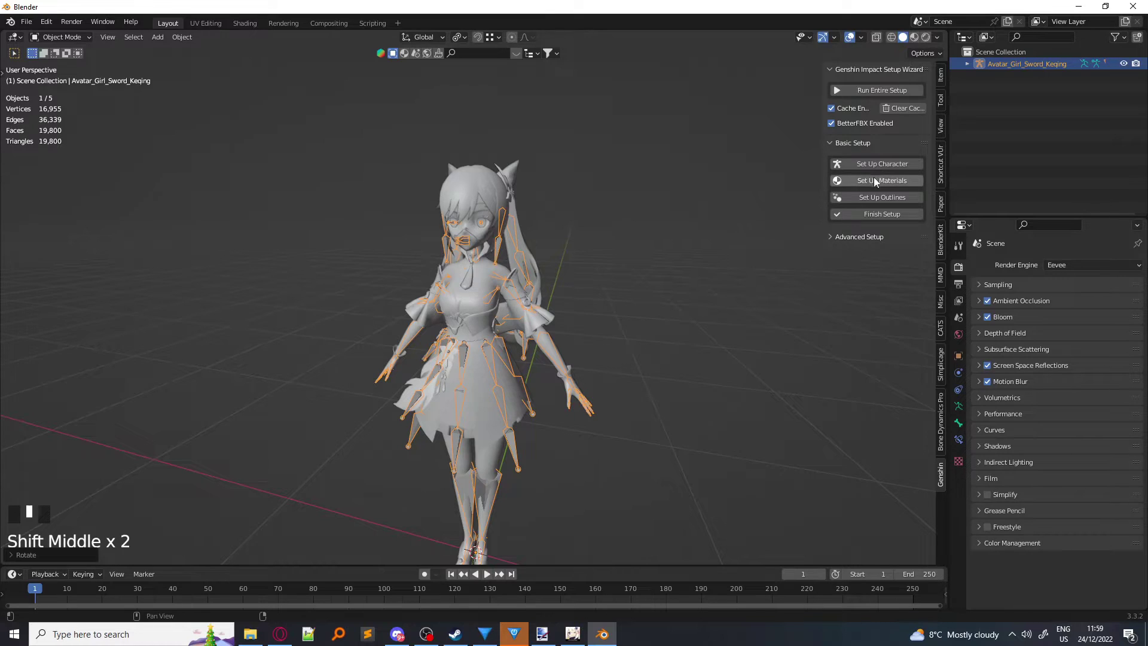
Step: Select Keqing's Body mesh, run Set Up Materials, and choose miHoYo - Genshin Impact.blend from Blender-miHoYo-Shaders-main
click(500, 291)
click(489, 287)
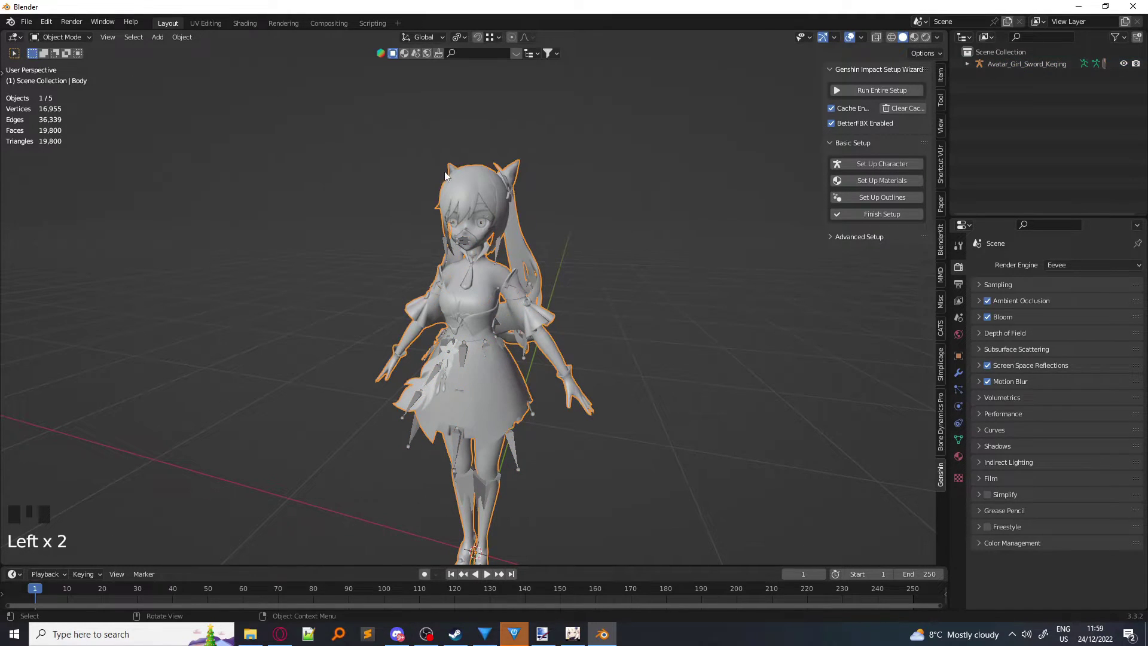
click(852, 181)
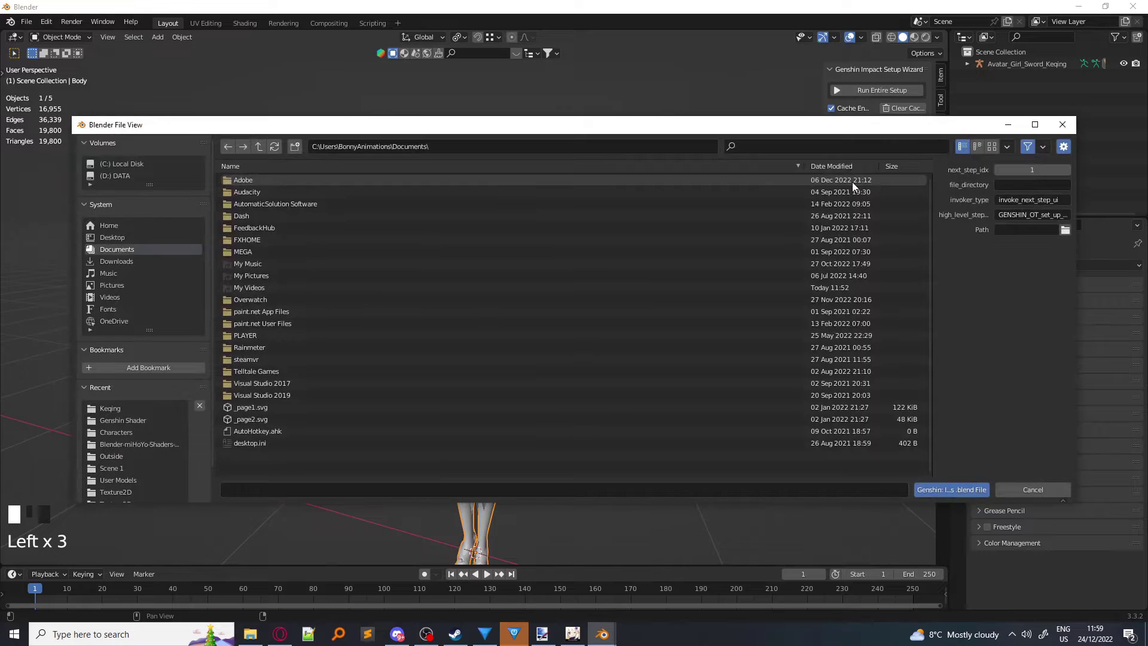
click(134, 445)
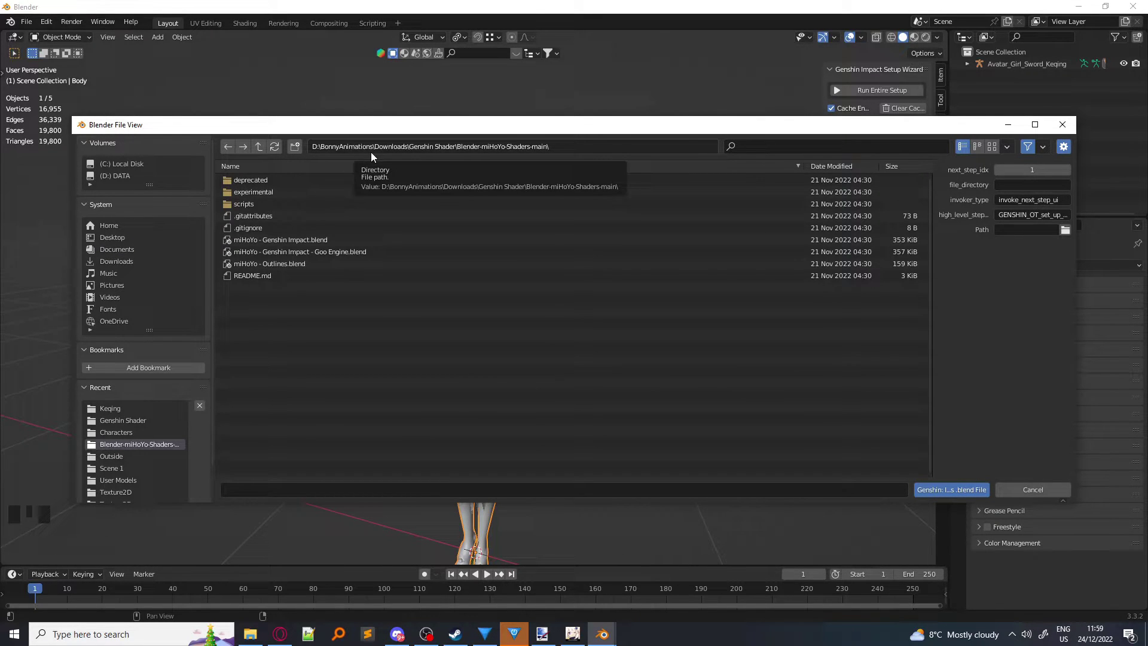
click(340, 238)
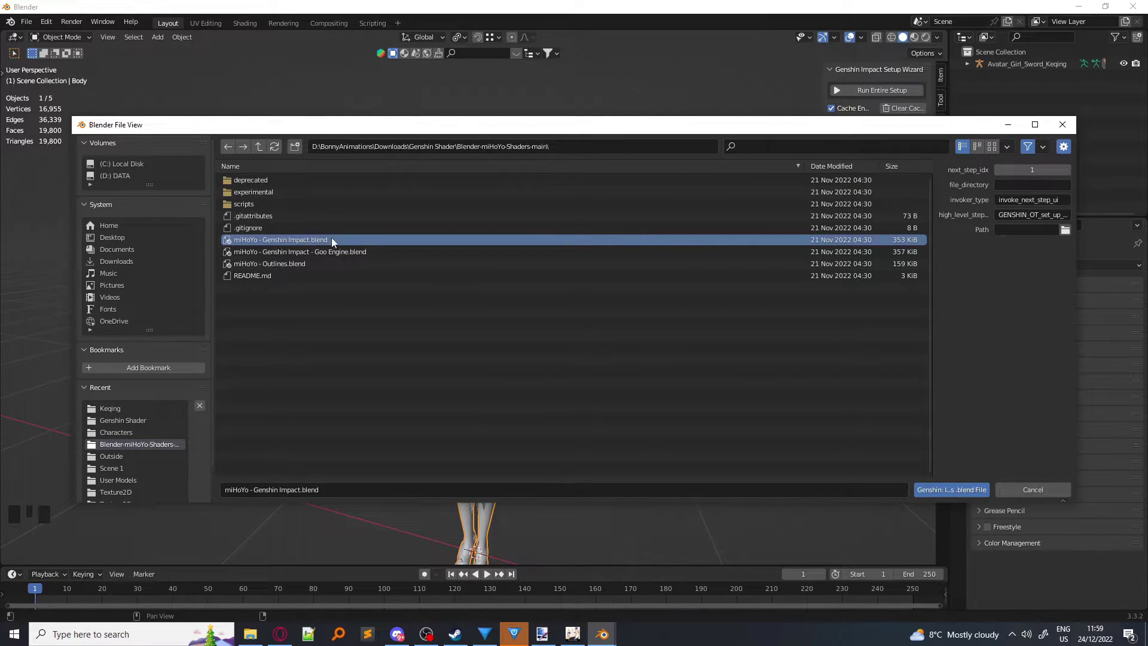
click(301, 253)
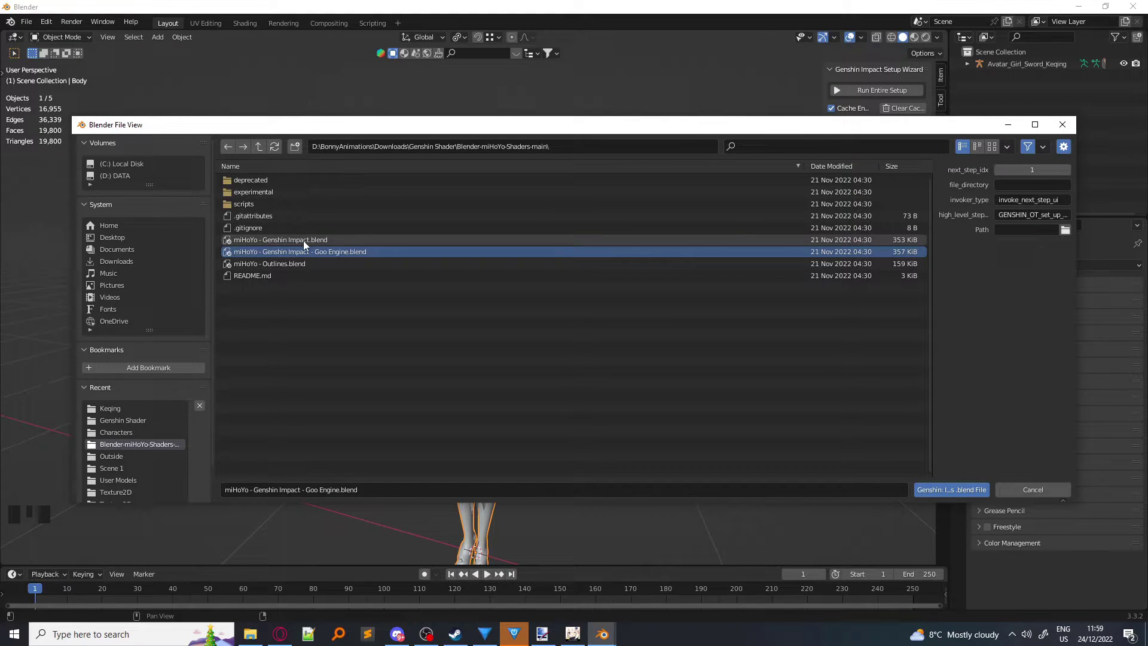
click(303, 242)
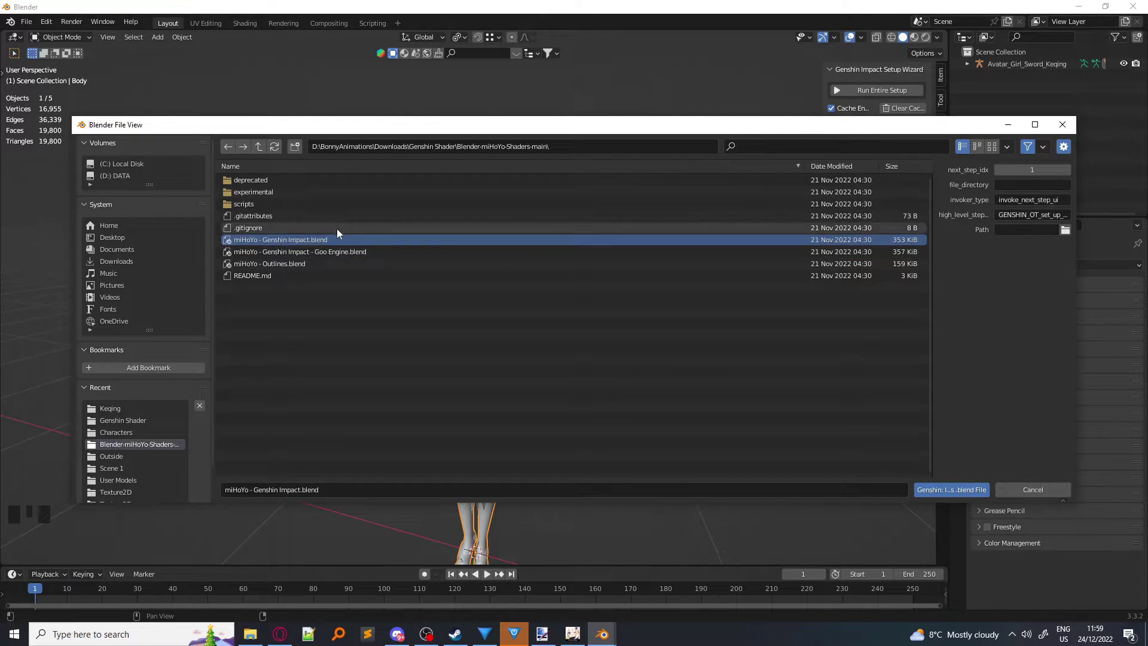
Step: Load the Genshin materials, switch to Material Preview, and frame Keqing's body
click(959, 492)
shift+middle_drag(960, 492, 601, 298)
key(z)
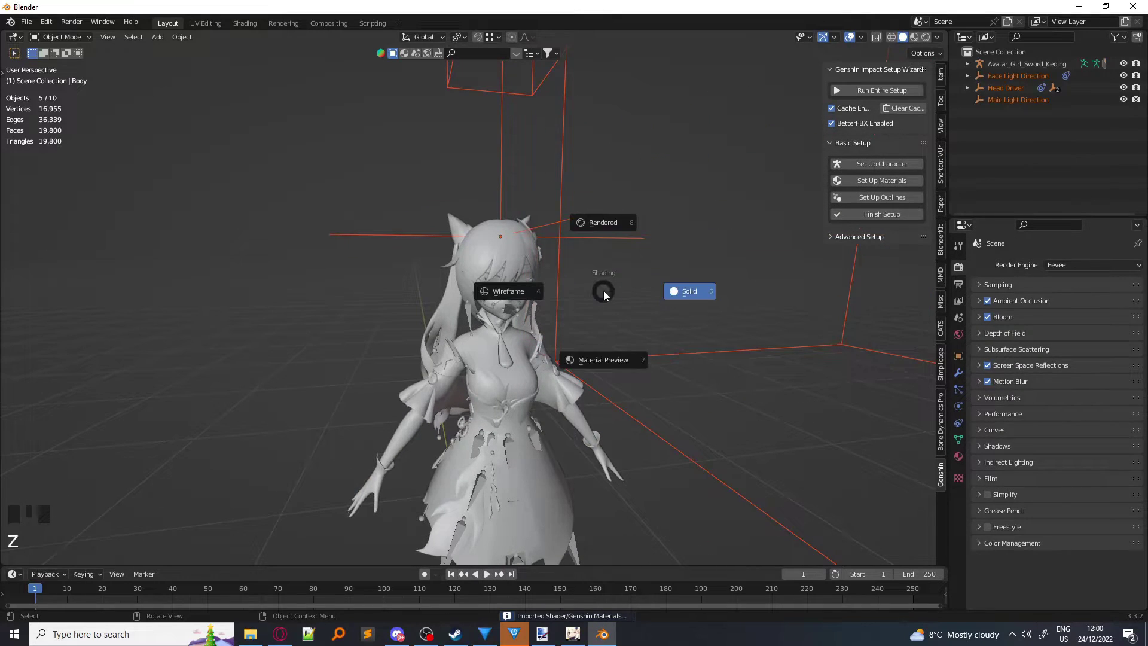
click(600, 347)
shift+middle_drag(593, 343, 508, 345)
click(508, 344)
key(KP_Decimal)
Step: Undo and redo the light and material import, keeping the lights in the scene
middle_drag(589, 345, 654, 315)
shift+scroll(668, 393, up, 2)
middle_drag(669, 393, 631, 321)
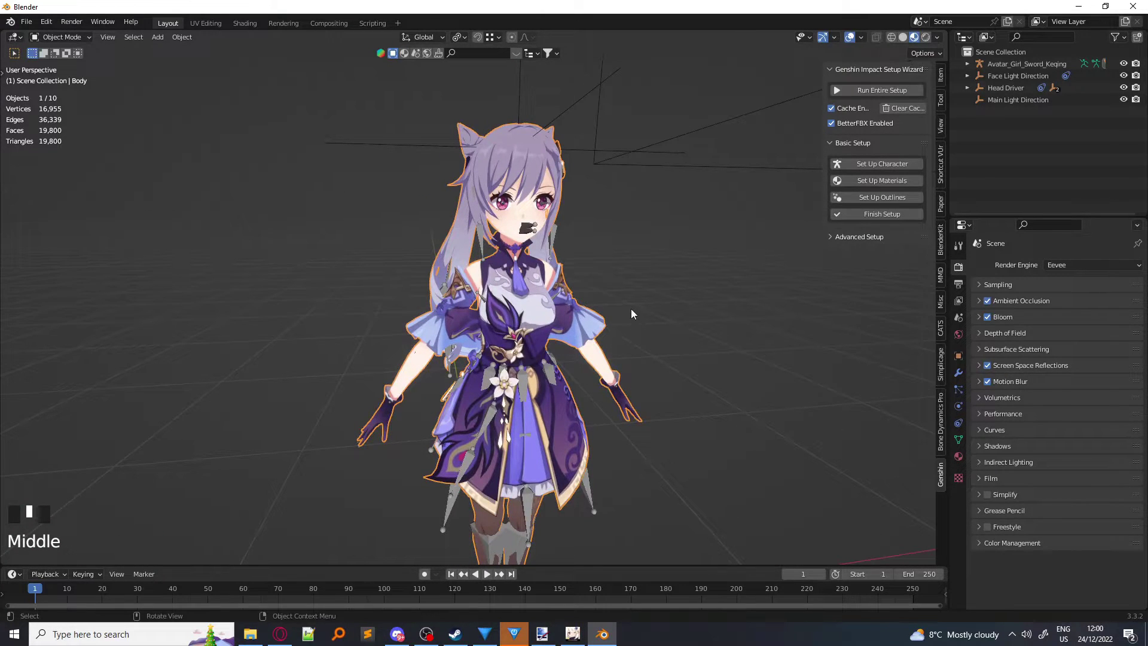
key(ctrl)
key(ctrl+z)
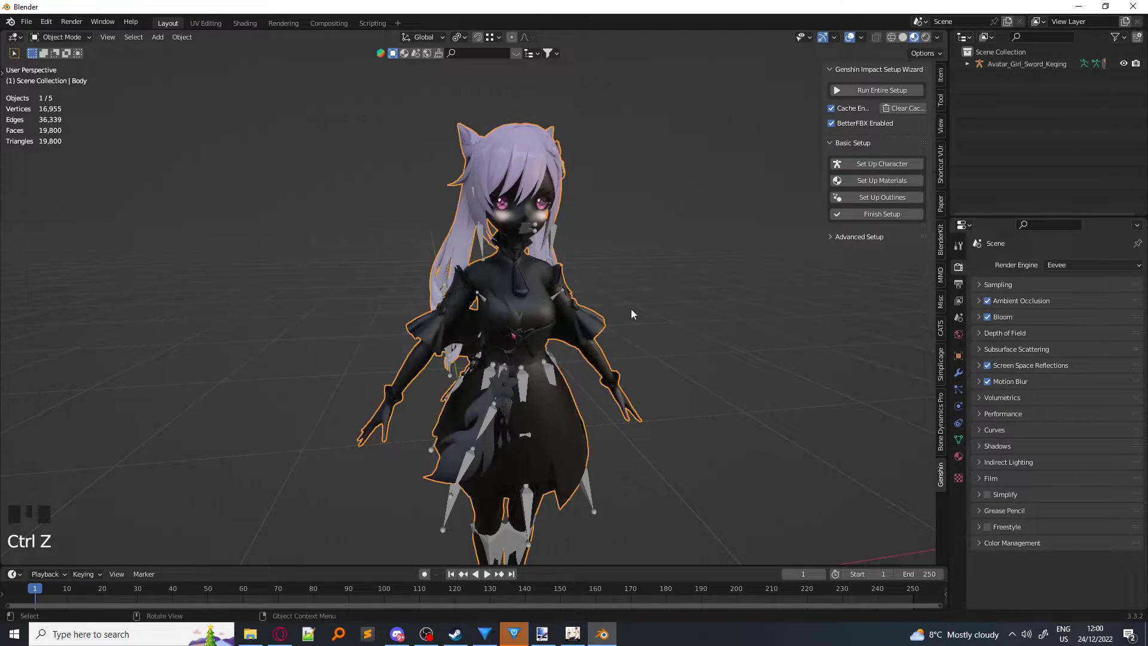
middle_drag(630, 309, 557, 273)
key(ctrl+shift)
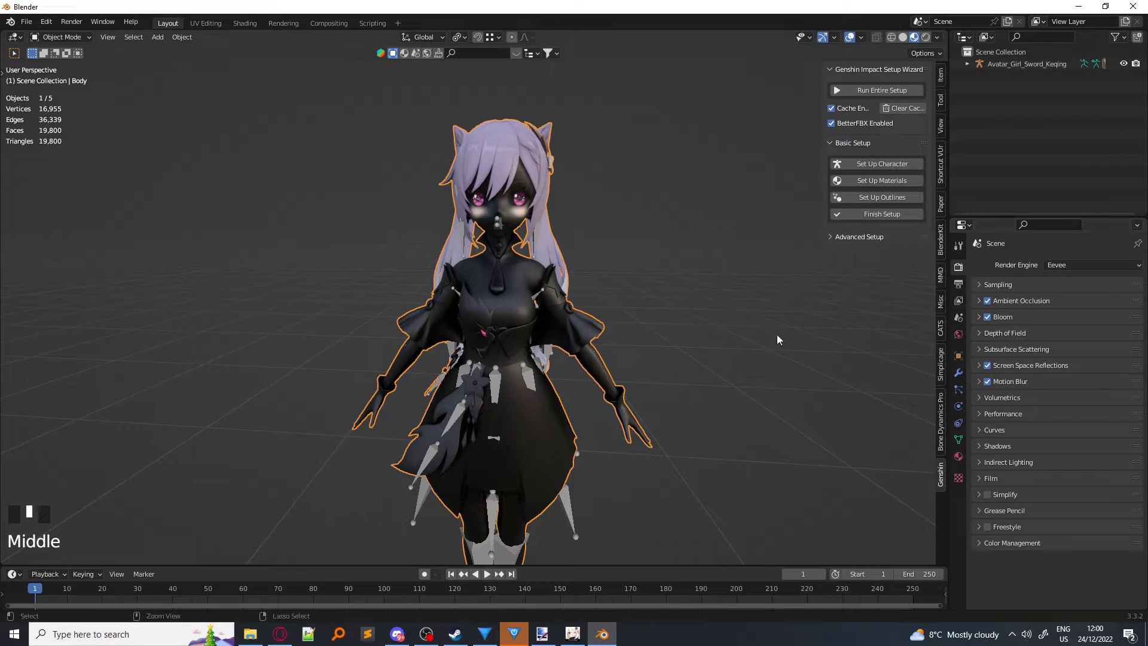
key(ctrl+shift+z)
middle_drag(686, 282, 715, 353)
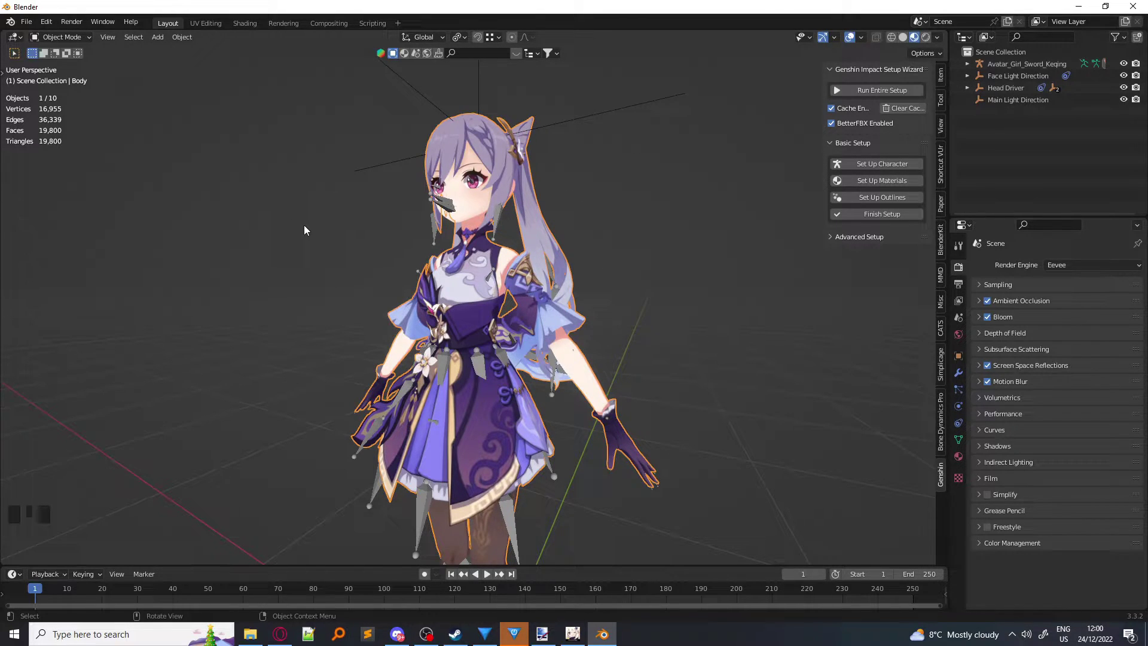
Step: Run Set Up Outlines and import miHoYo - Outlines.blend from the Blender-miHoYo-Shaders-main folder
click(879, 199)
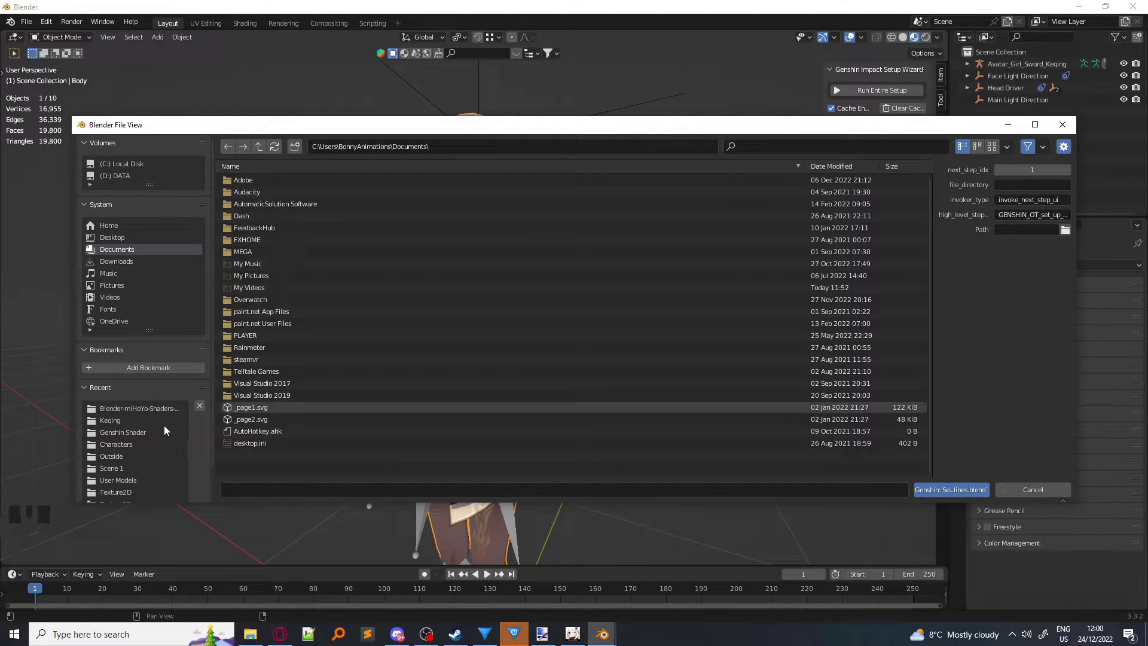
click(155, 406)
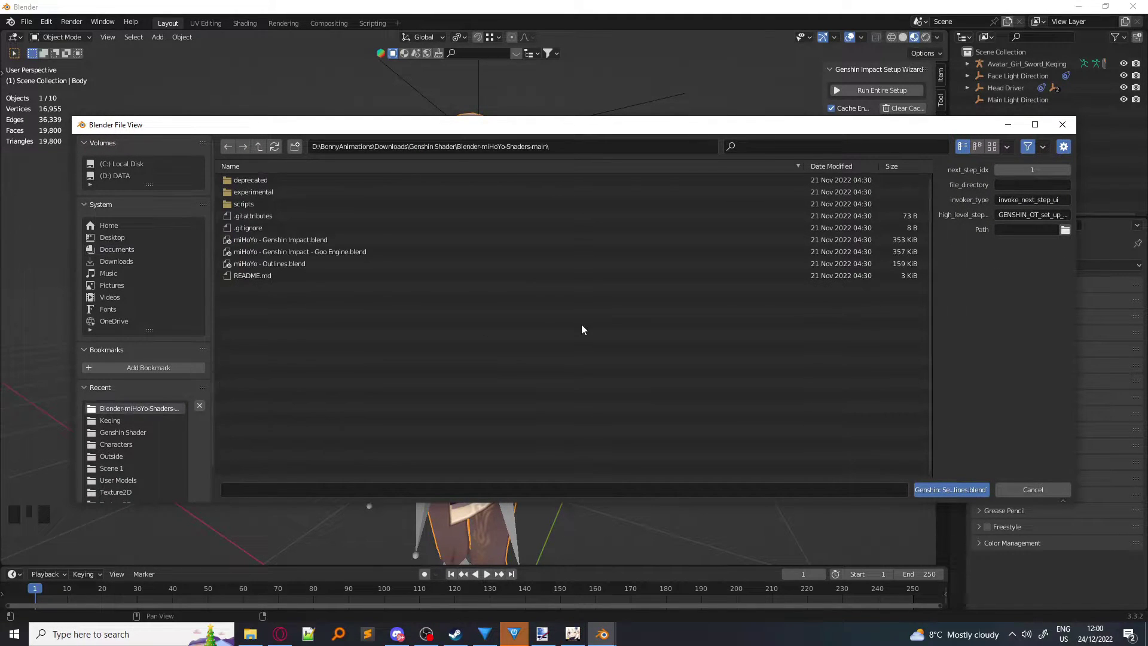
click(267, 263)
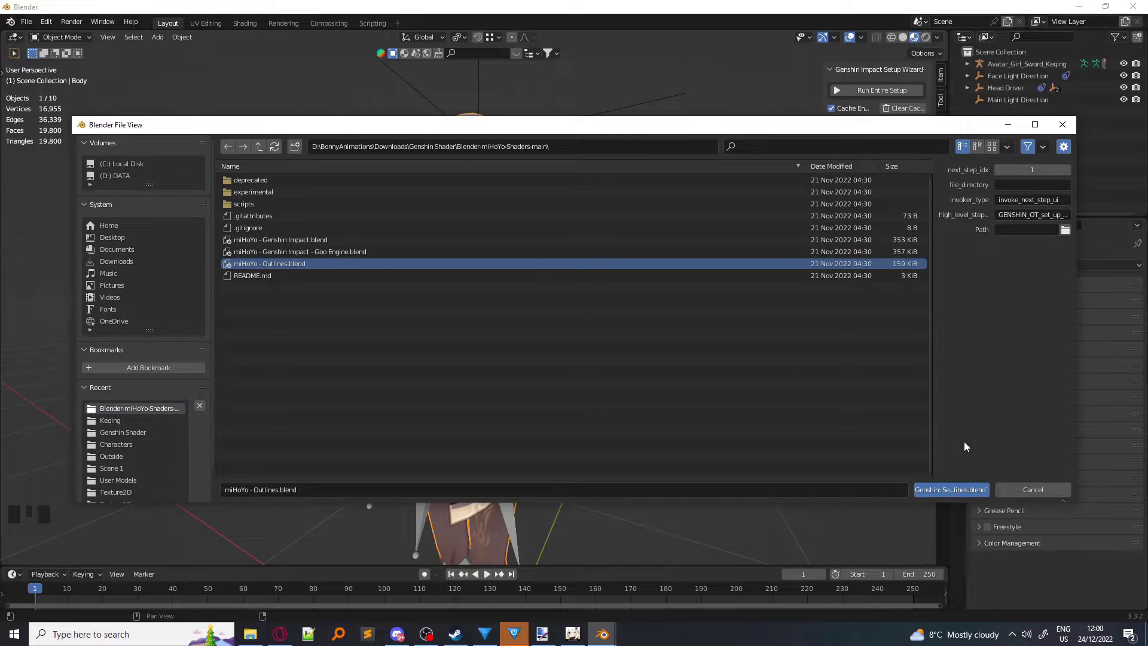
click(956, 490)
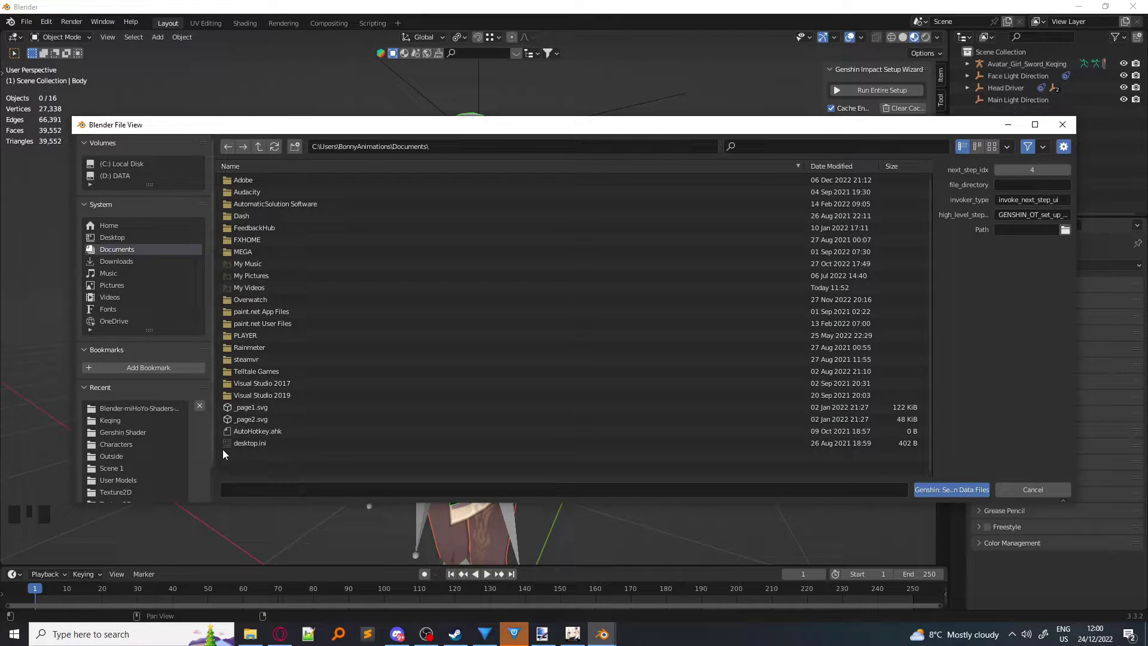
Step: In the Characters folder, filter by 'keqing' and select the four Keqing_Mat JSON files
click(154, 446)
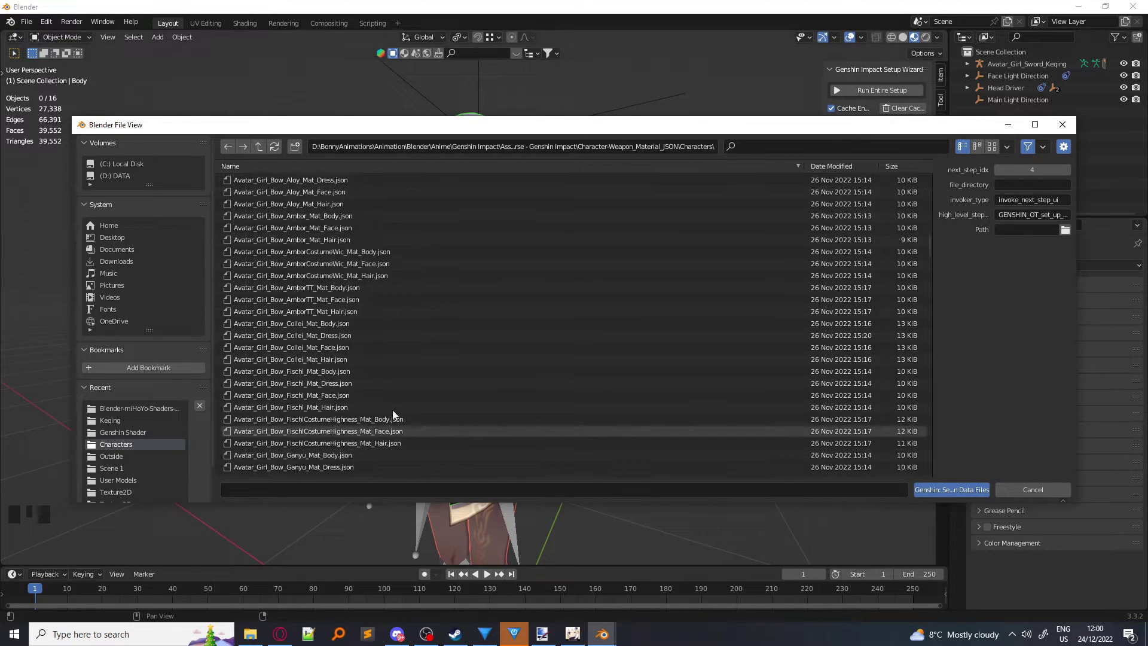
scroll(477, 417, down, 20)
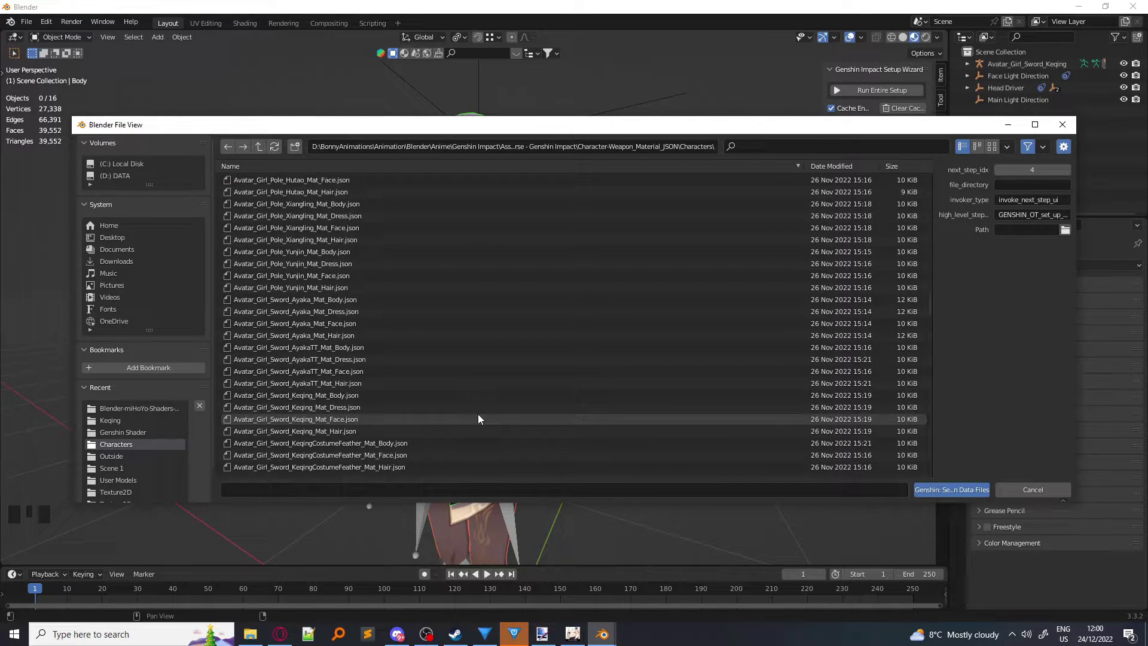
click(837, 144)
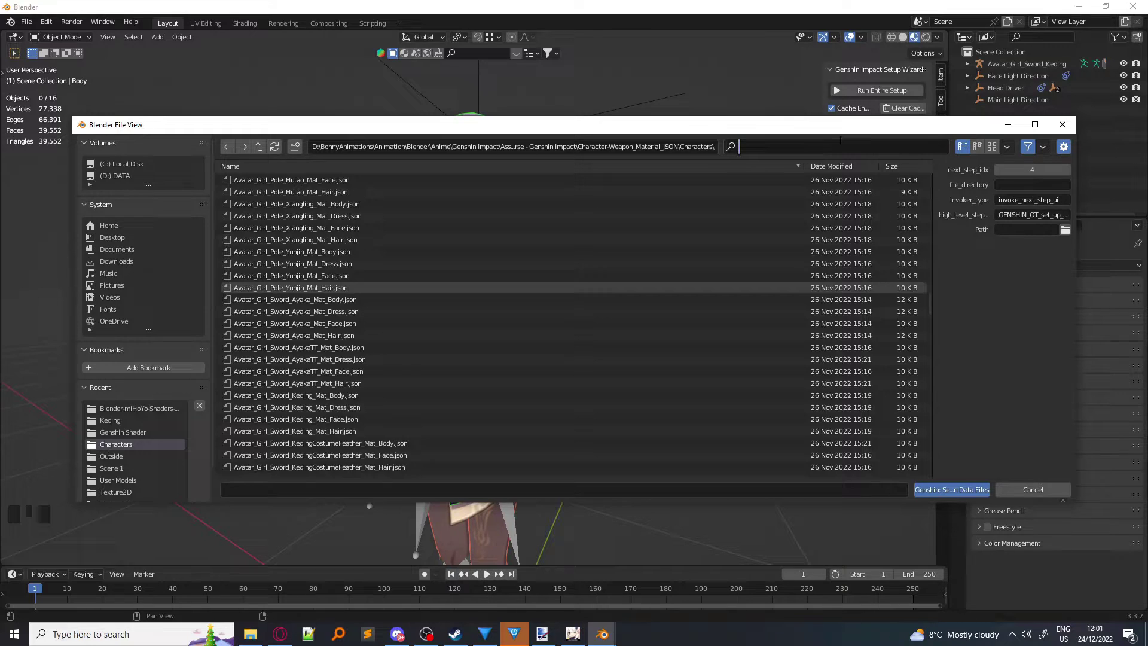
text(keqing)
click(361, 179)
drag(354, 216, 453, 164)
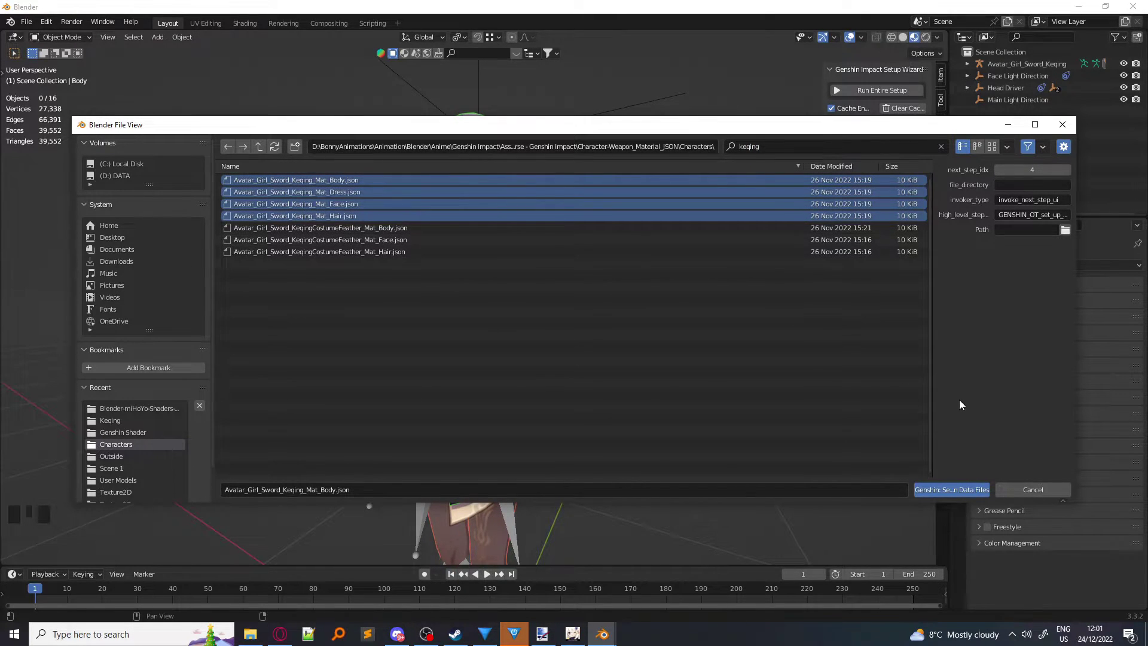
Step: Import the four Keqing material JSON files and inspect her shaded torso, face and clothing
click(969, 488)
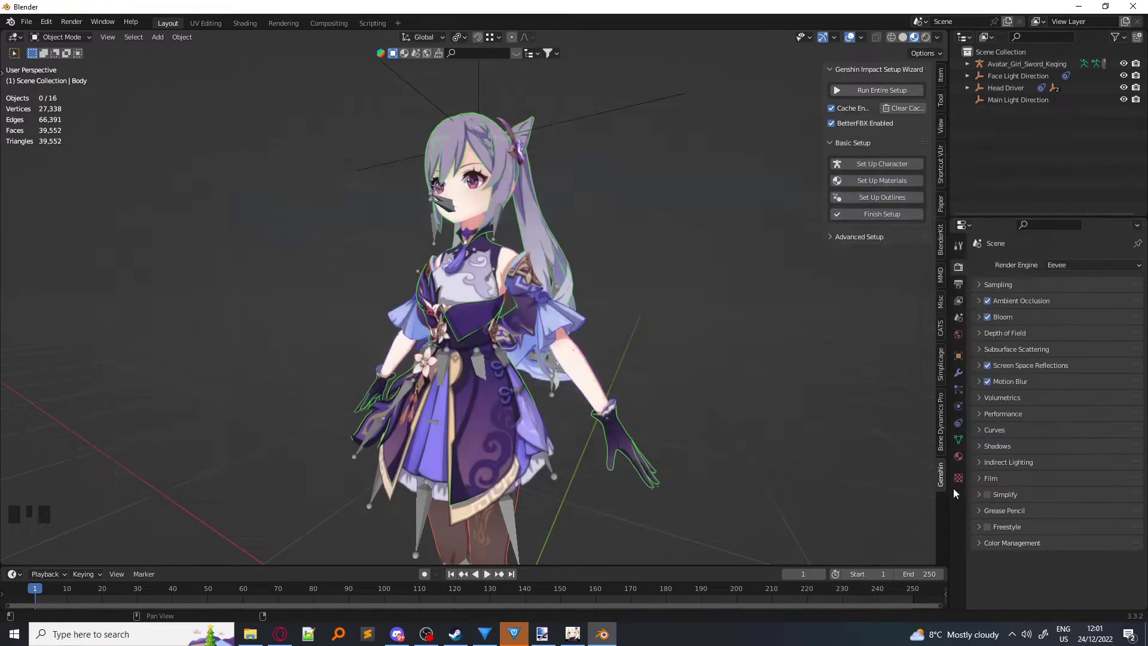
middle_drag(681, 309, 655, 289)
scroll(606, 245, up, 3)
shift+middle_drag(606, 241, 594, 286)
scroll(596, 283, up, 2)
scroll(594, 286, down, 3)
shift+middle_drag(638, 220, 526, 323)
scroll(581, 284, down, 1)
scroll(503, 345, down, 1)
scroll(562, 249, up, 2)
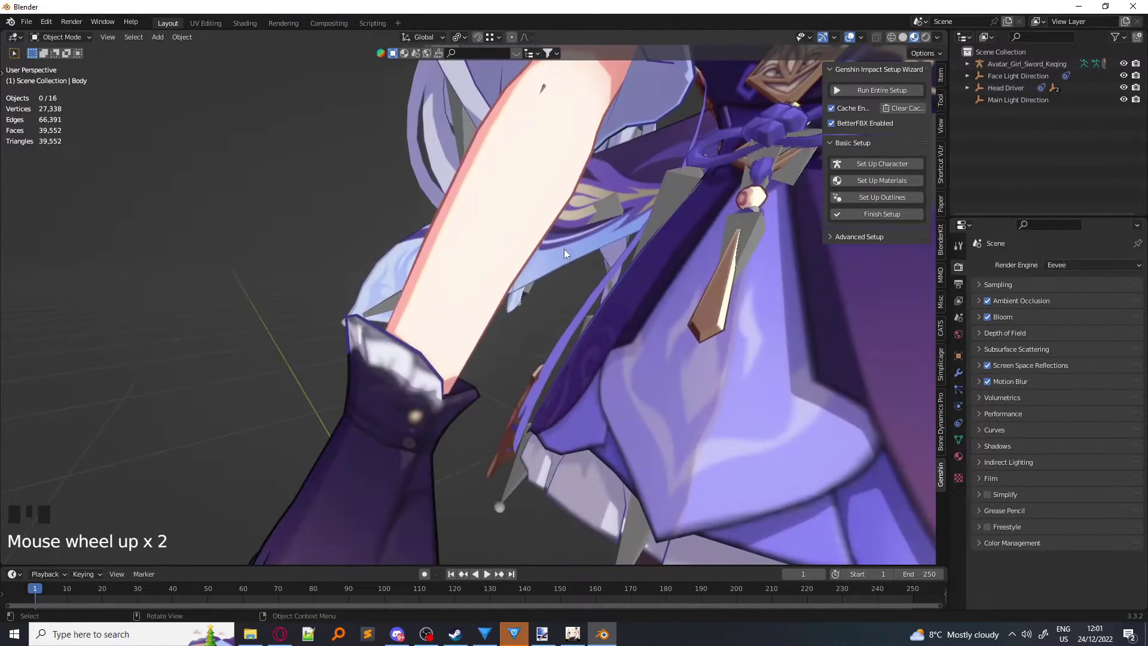
middle_drag(562, 248, 547, 382)
scroll(506, 245, down, 2)
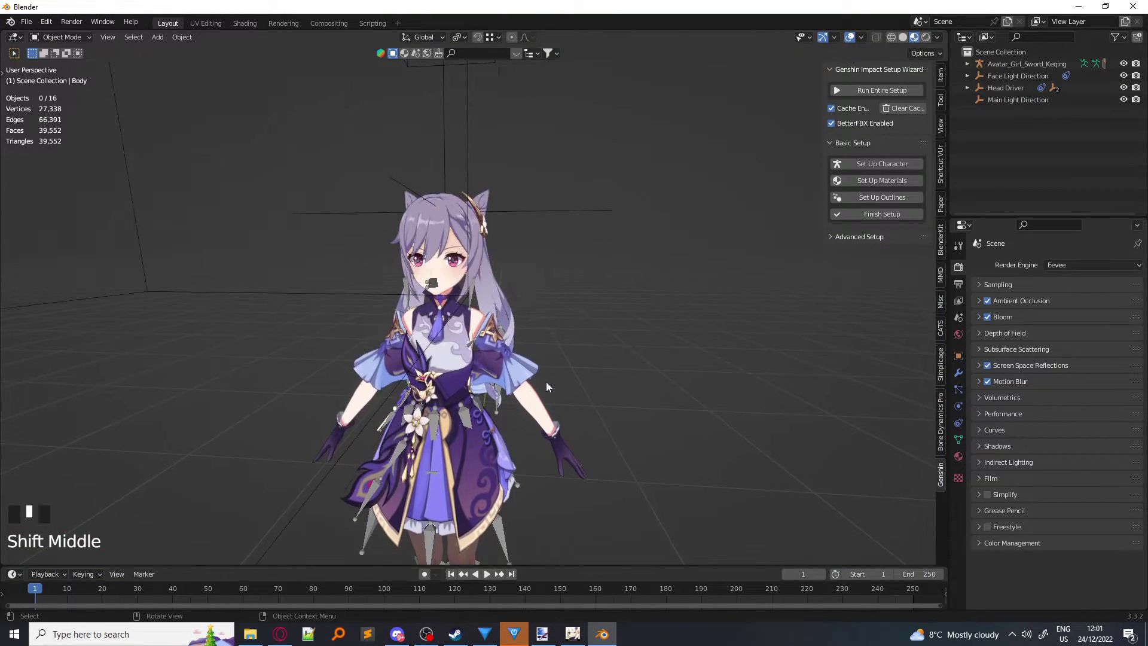
Step: Run Finish Setup in the Genshin Impact Setup Wizard
click(875, 219)
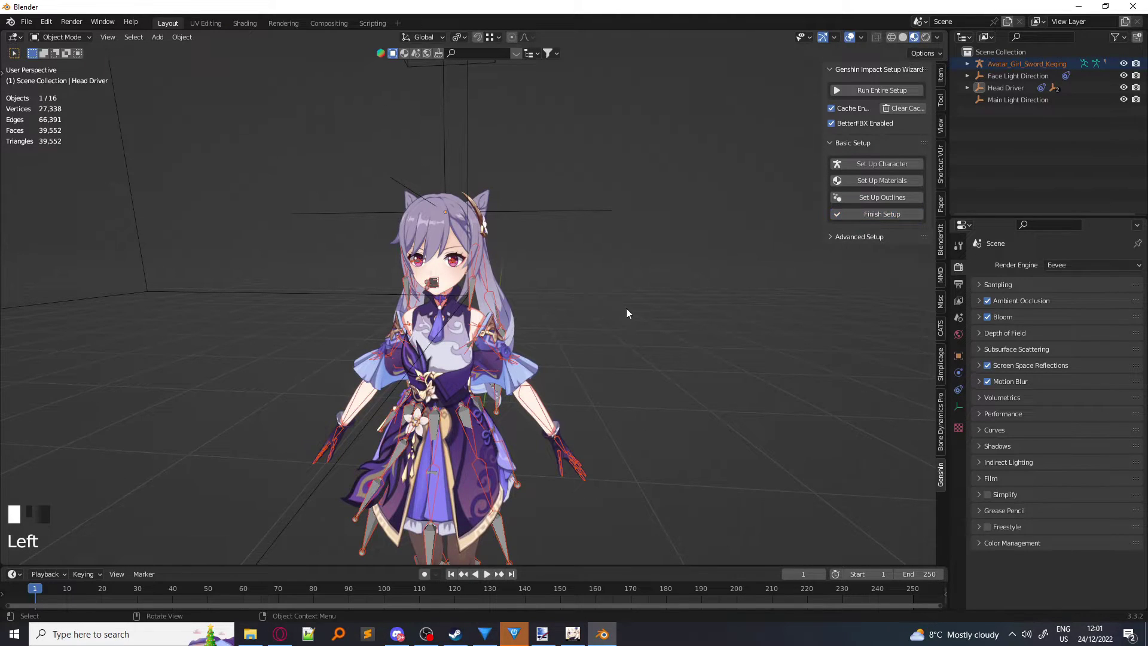
middle_drag(626, 307, 538, 304)
scroll(526, 306, up, 1)
scroll(526, 304, up, 1)
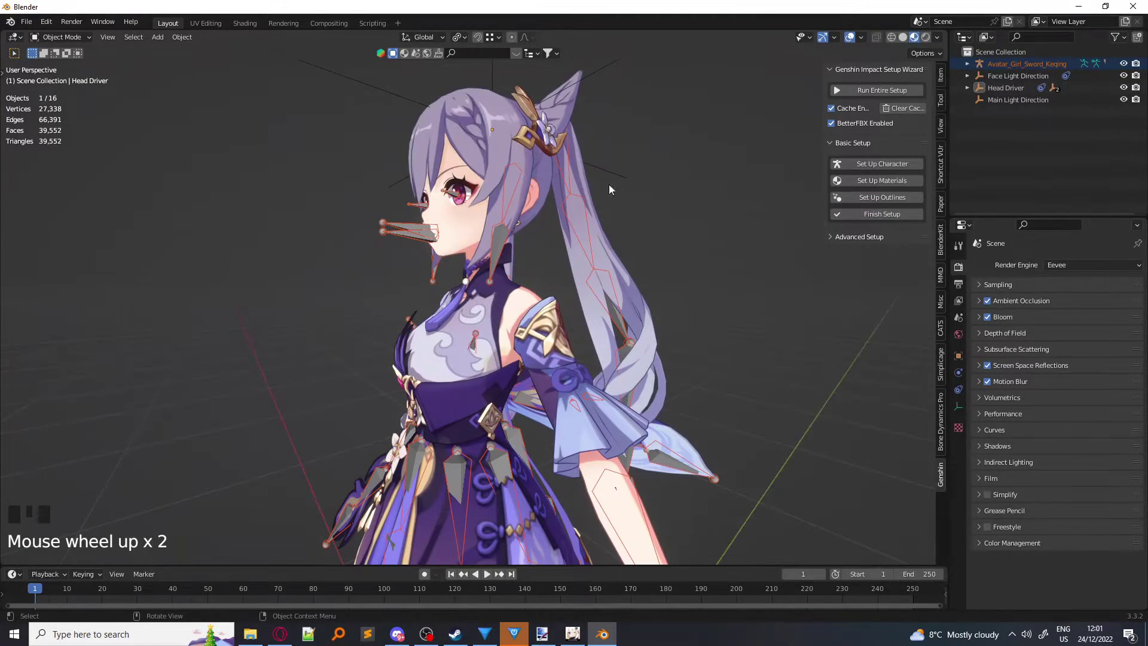
Step: In the armature's Viewport Display, set Display As to Stick and enable In Front
click(1026, 64)
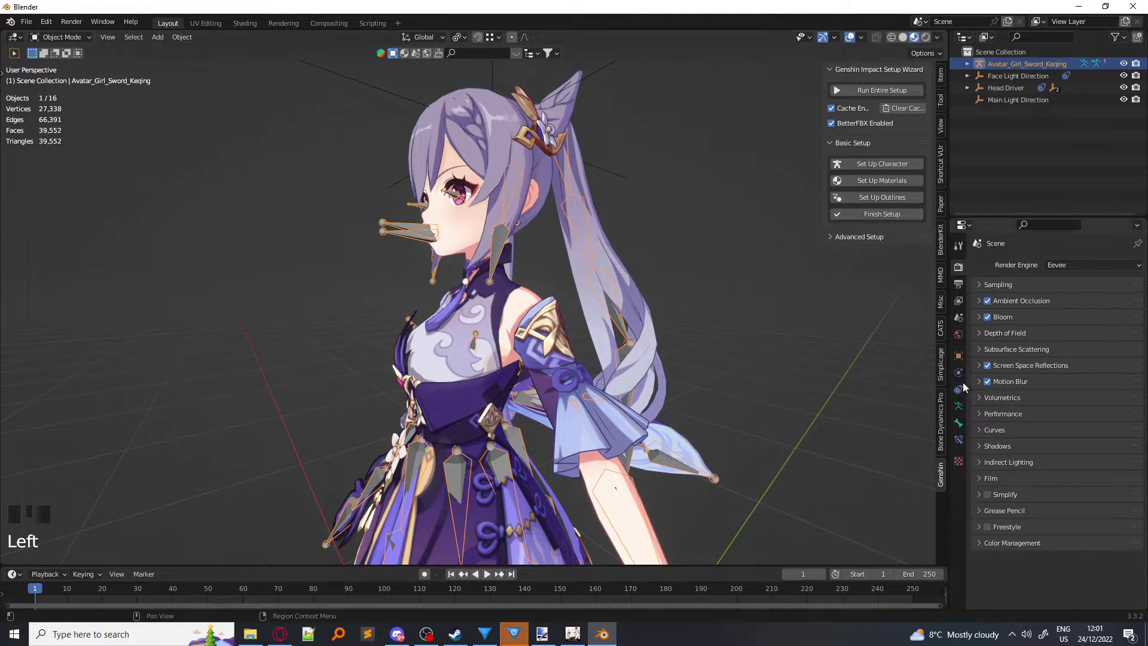
click(959, 407)
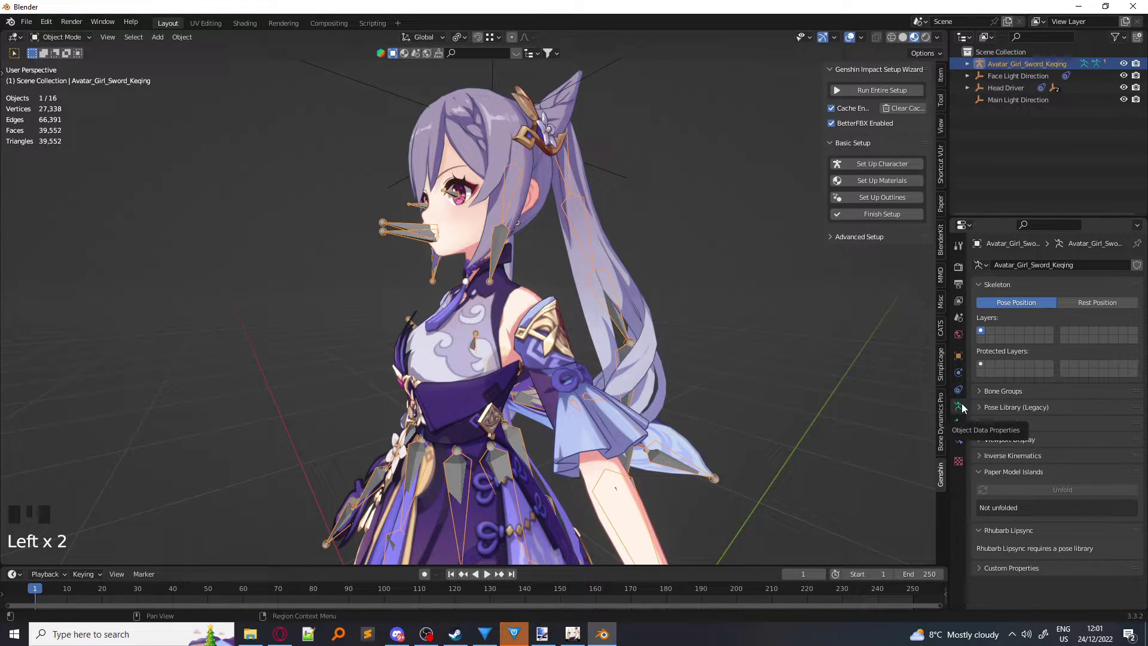
click(995, 439)
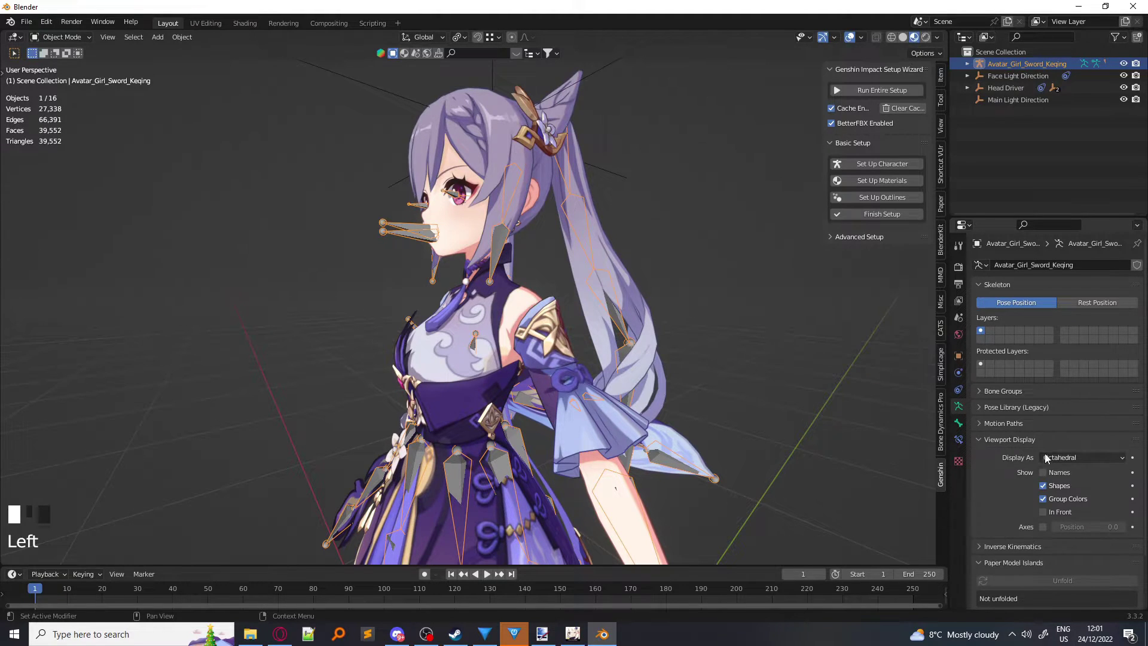
drag(1055, 458, 1070, 485)
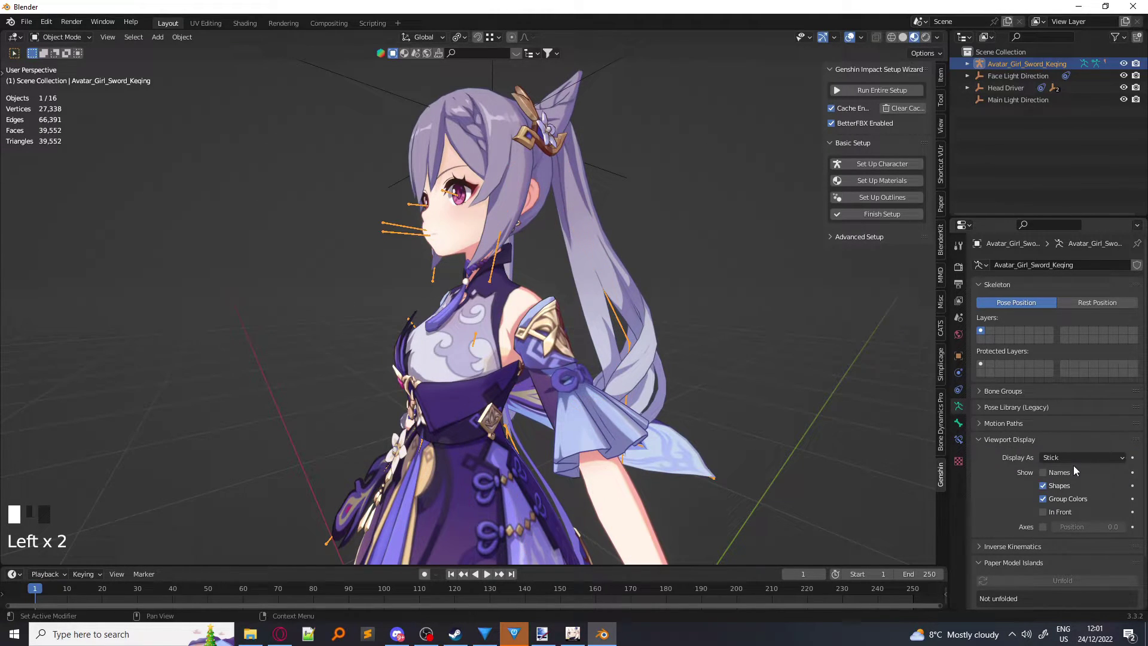
click(1047, 513)
middle_drag(396, 312, 569, 337)
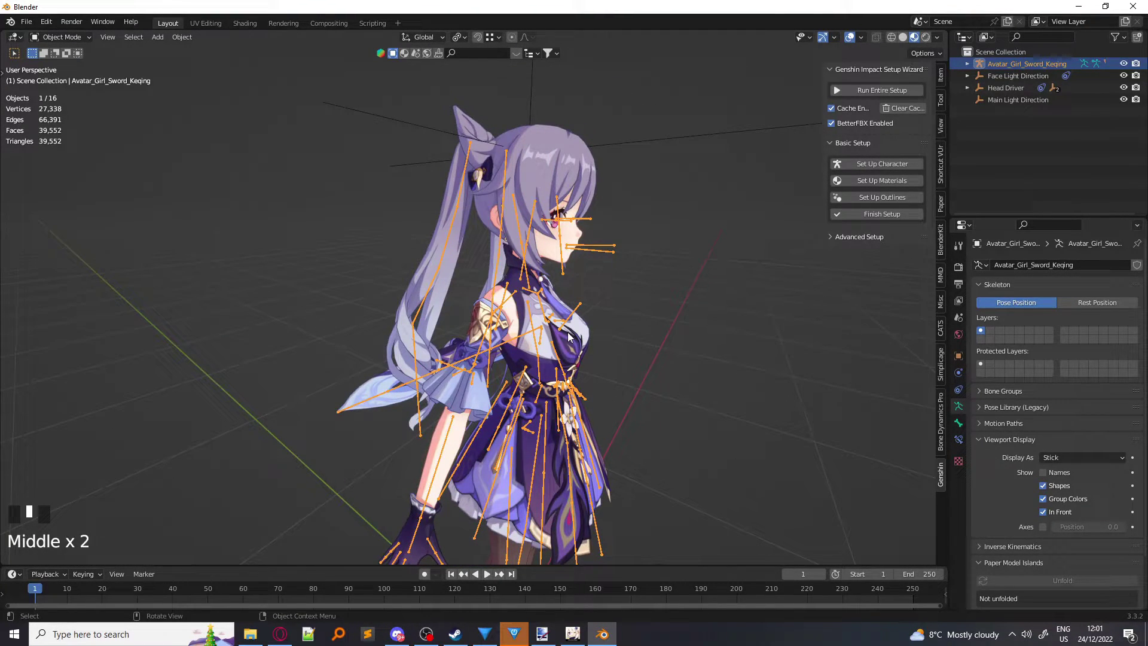
middle_drag(569, 337, 511, 324)
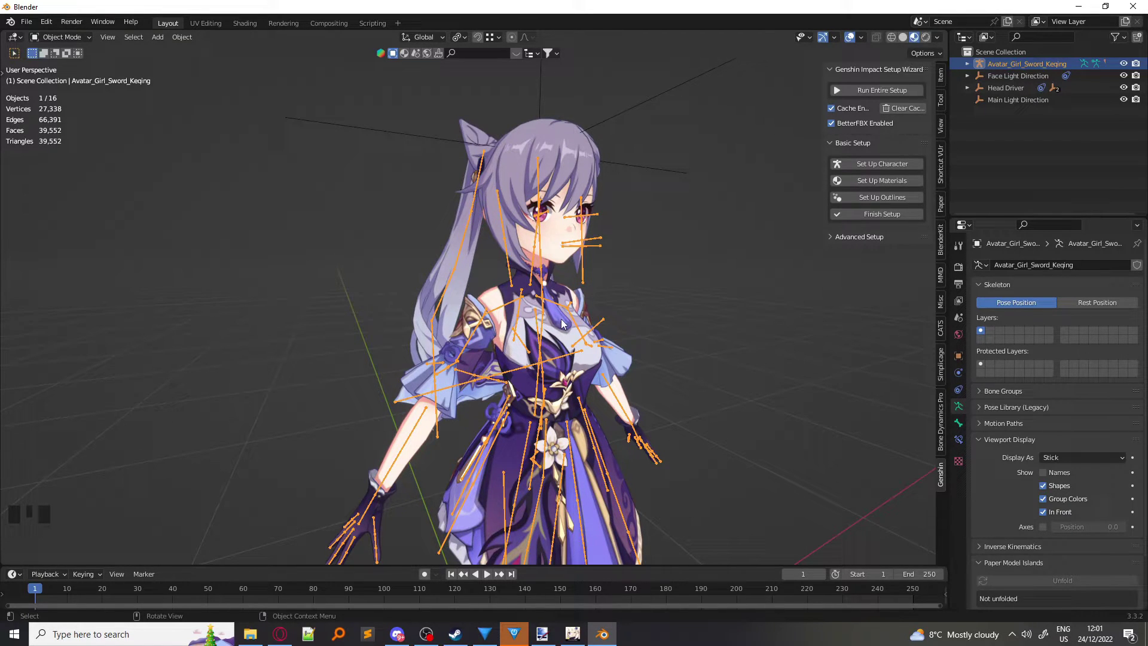
shift+middle_drag(562, 323, 576, 277)
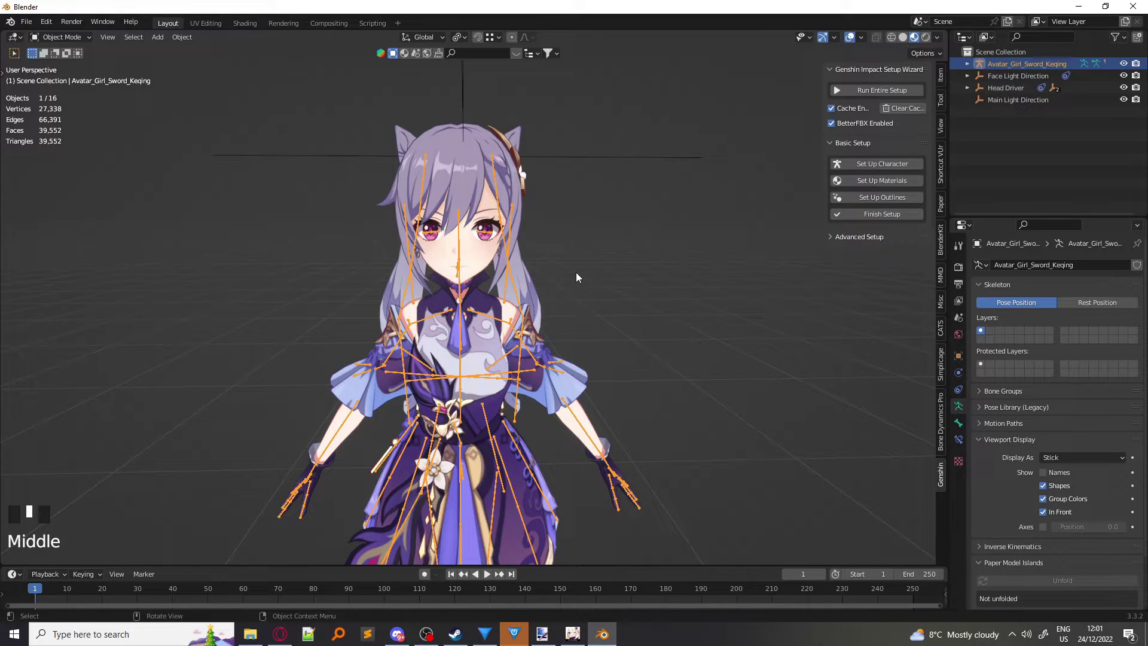
Step: Enter Pose Mode and test-rotate the Head bone, cancelling to keep the pose
key(ctrl+Tab)
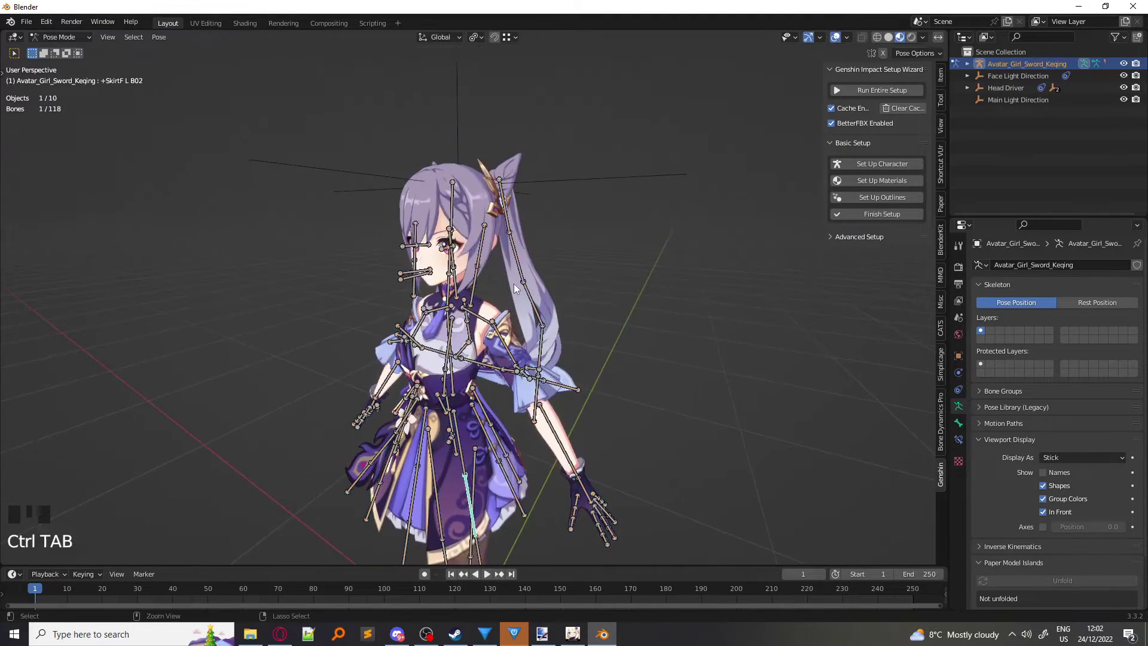
middle_drag(576, 274, 739, 293)
click(466, 267)
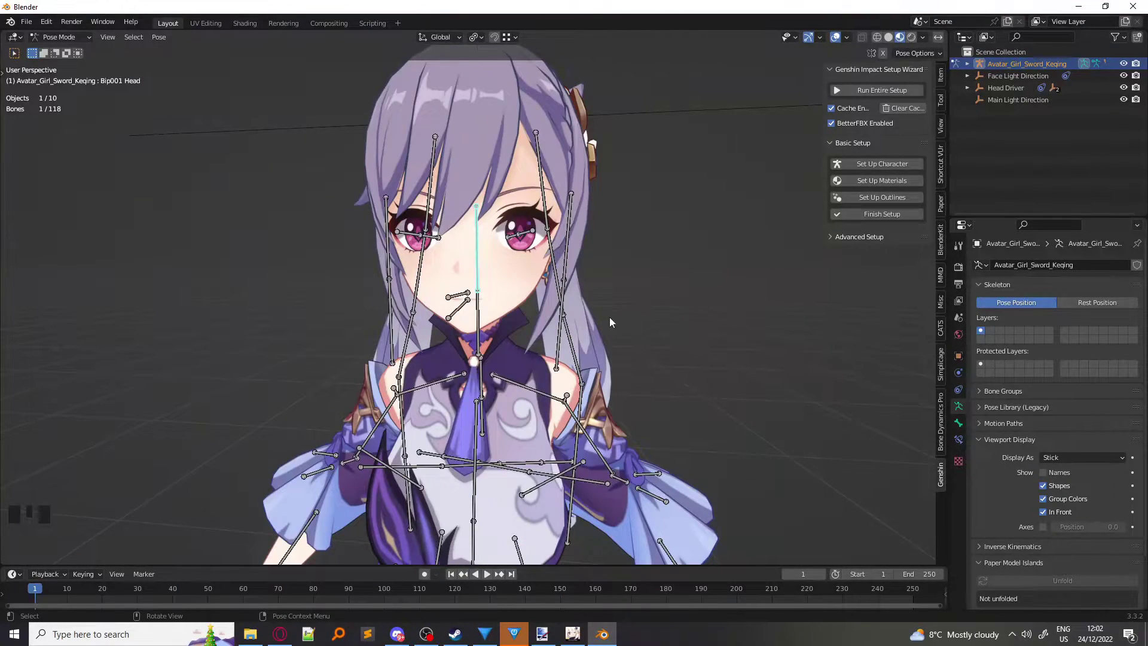
middle_drag(607, 323, 577, 305)
key(r)
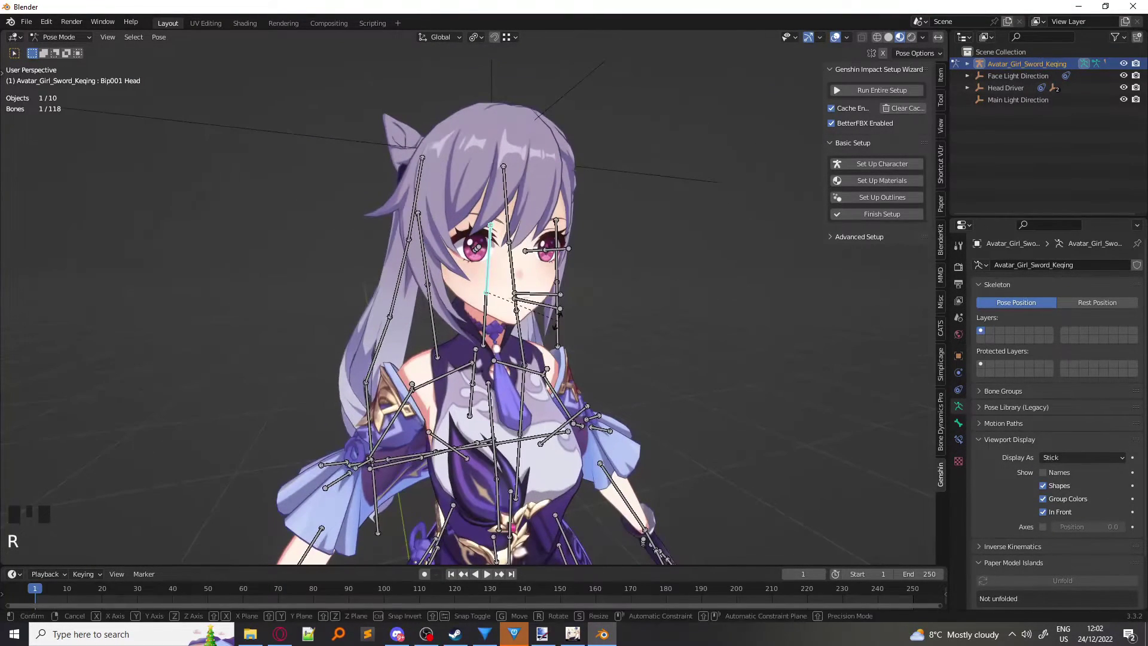
key(r)
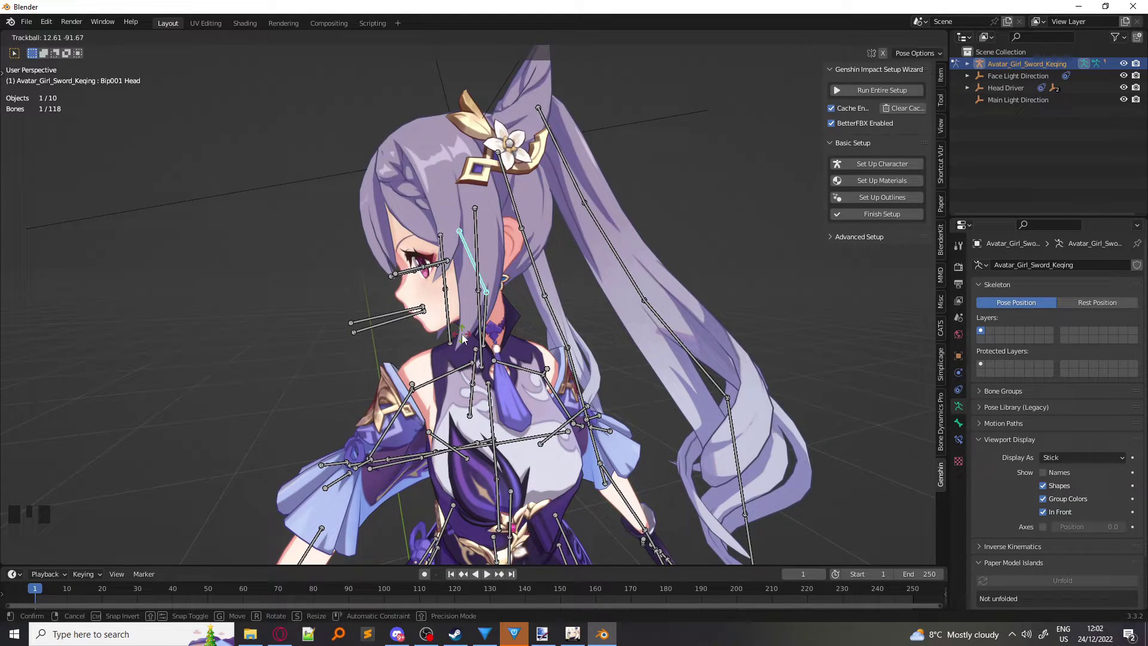
key(Escape)
middle_drag(573, 363, 583, 388)
Step: Switch the viewport to Solid shading, retest the head rotation, and return to Object Mode
key(z)
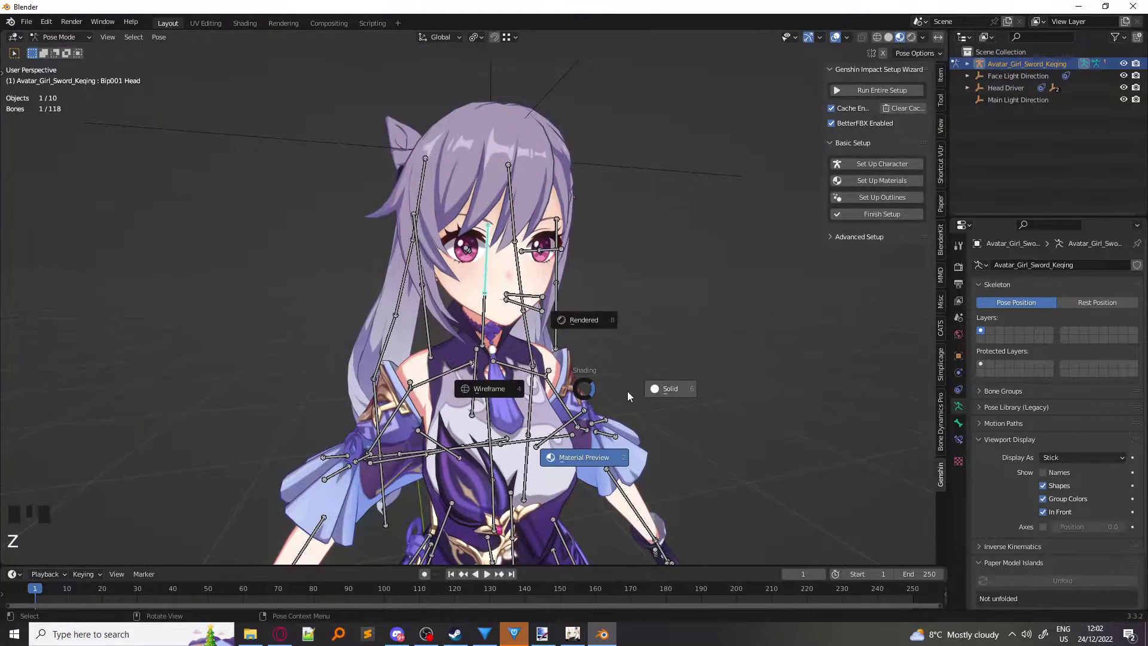
click(653, 389)
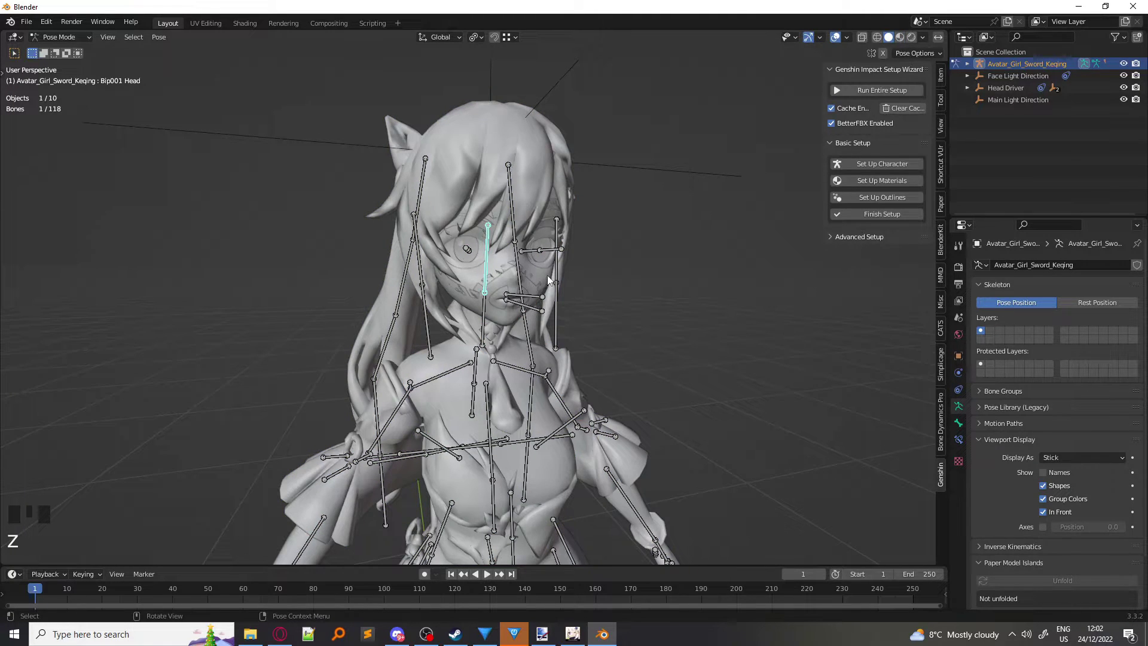
key(r)
right_click(530, 289)
key(r)
right_click(508, 215)
key(ctrl+Tab)
Step: Disable the viewport display of the GeometryNodes outline modifier on Keqing's Body
click(480, 143)
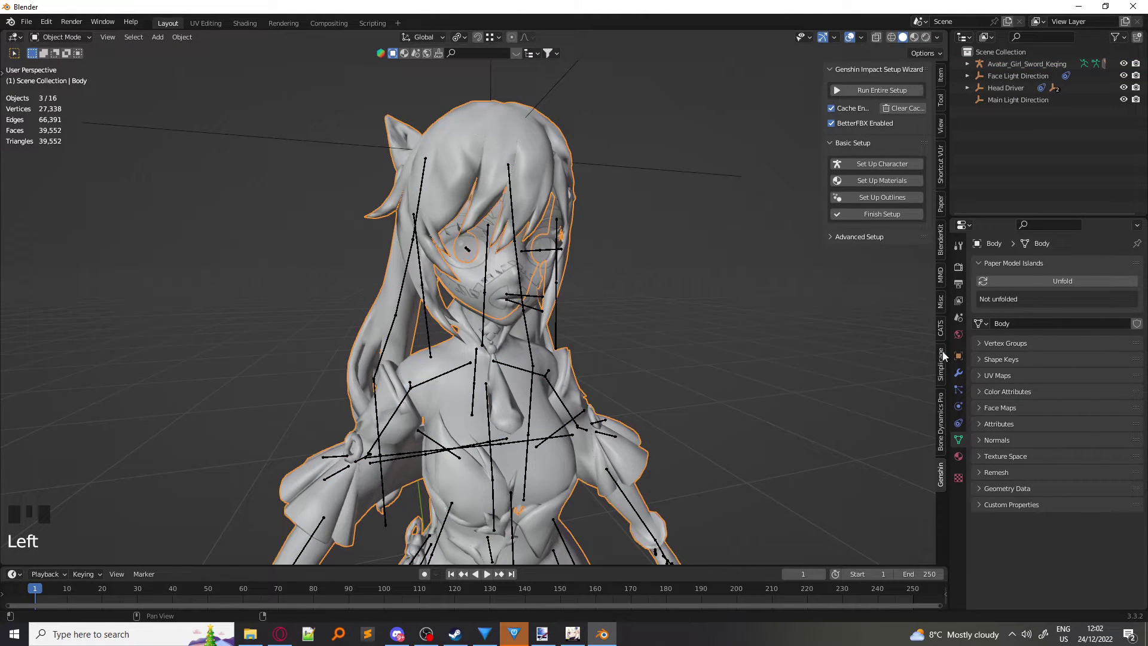
click(954, 369)
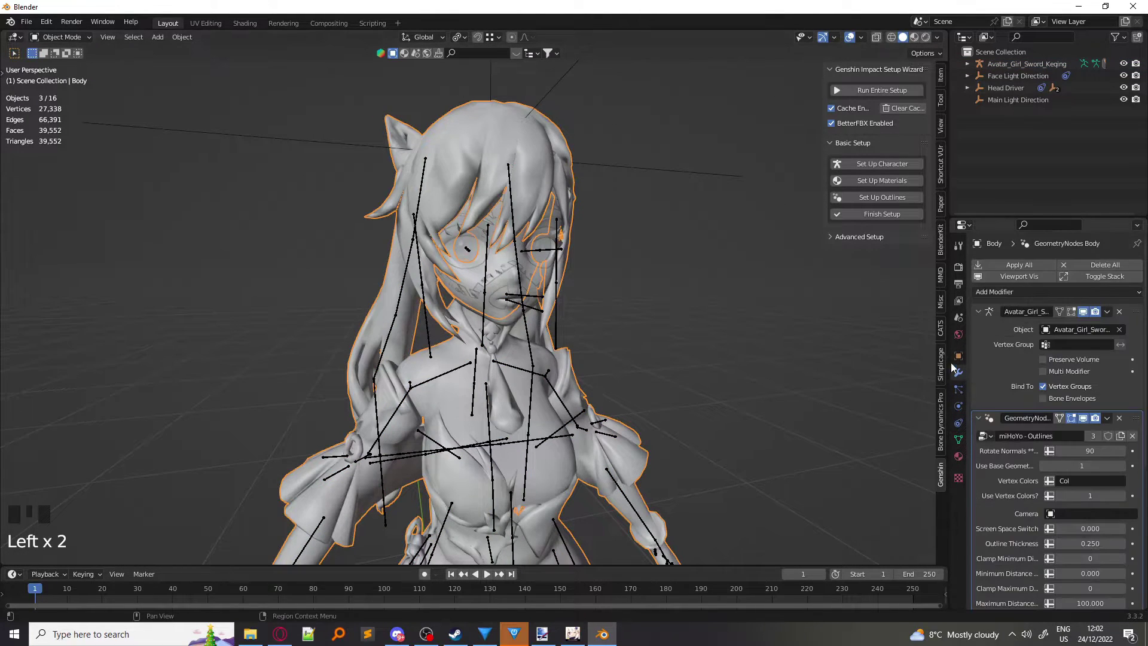
click(1083, 418)
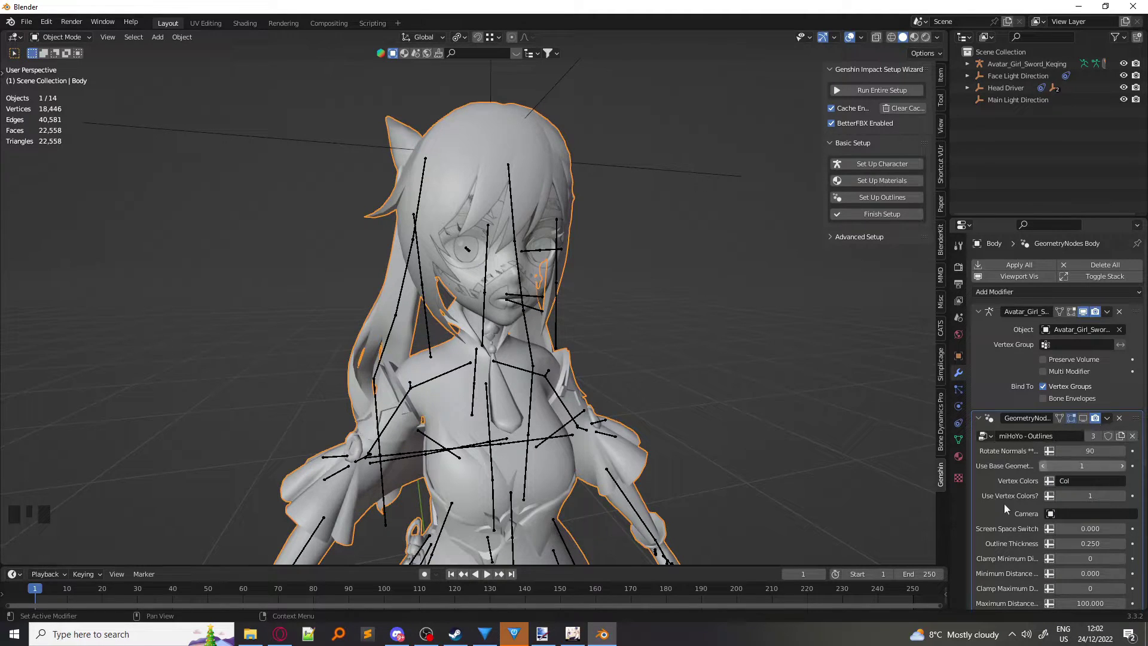
Step: In Pose Mode, test-rotate the head, face and ponytail bones, cancelling each rotation
click(487, 251)
key(ctrl+Tab)
key(r)
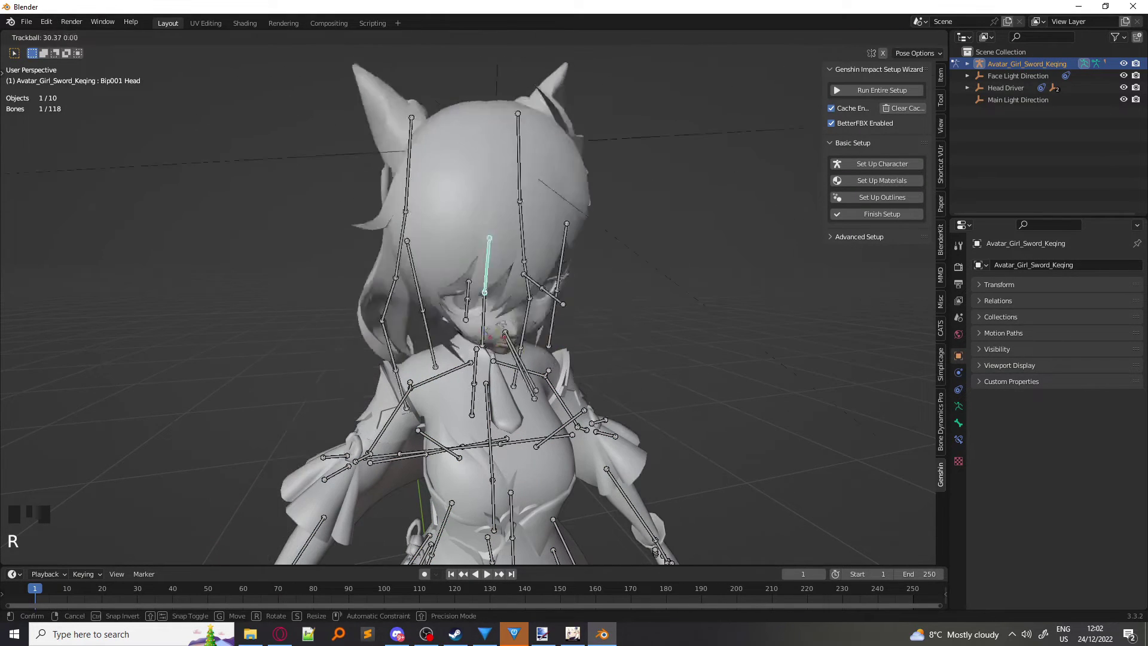
right_click(451, 298)
click(426, 317)
key(r)
click(396, 329)
middle_drag(395, 329, 514, 335)
key(r)
right_click(453, 378)
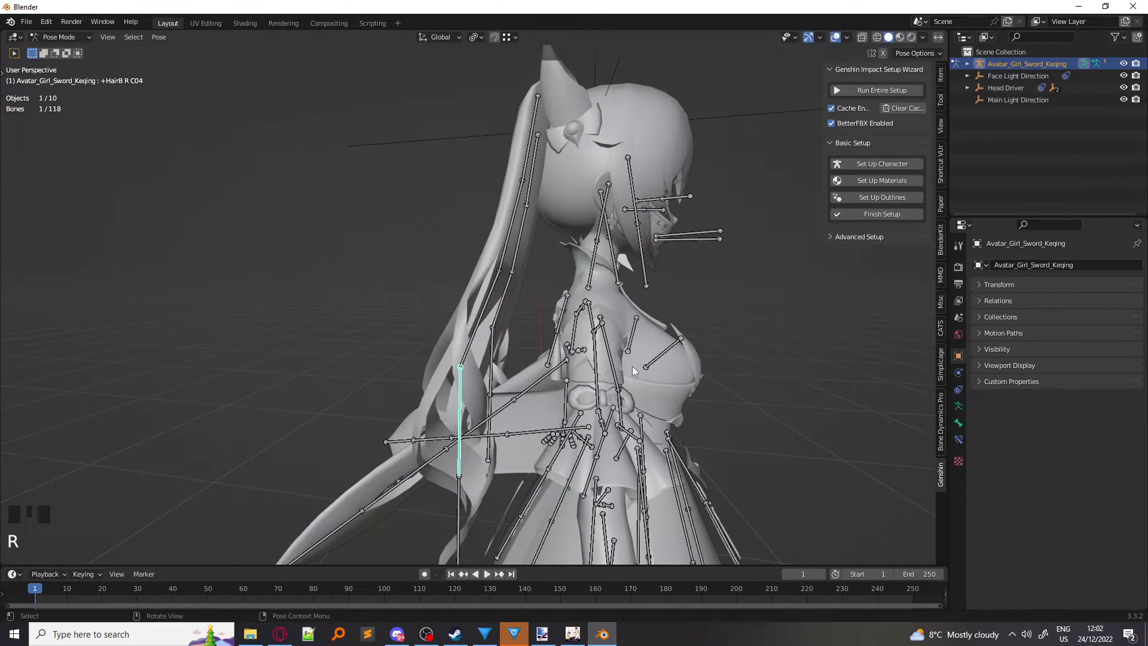
Step: Return to Object Mode and snap to the front orthographic view with Numpad 1
key(ctrl+Tab)
middle_drag(453, 378, 630, 358)
shift+middle_drag(630, 358, 641, 279)
key(KP_1)
Step: Zoom and orbit around the finished Keqing rig for a final look
scroll(642, 293, down, 2)
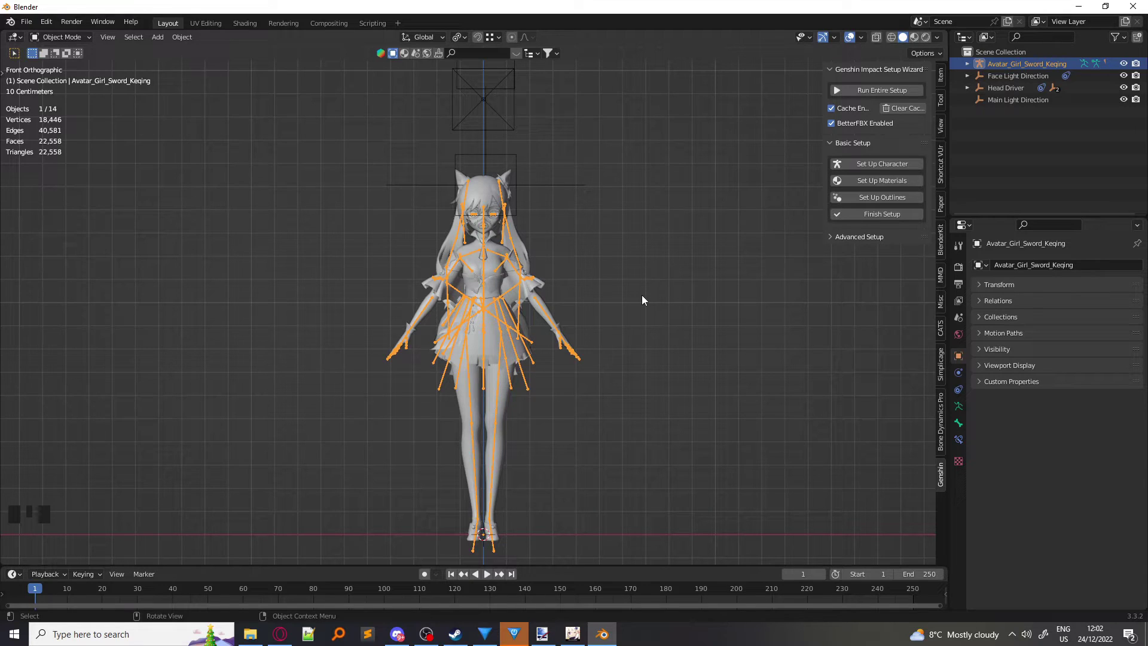
scroll(640, 295, up, 2)
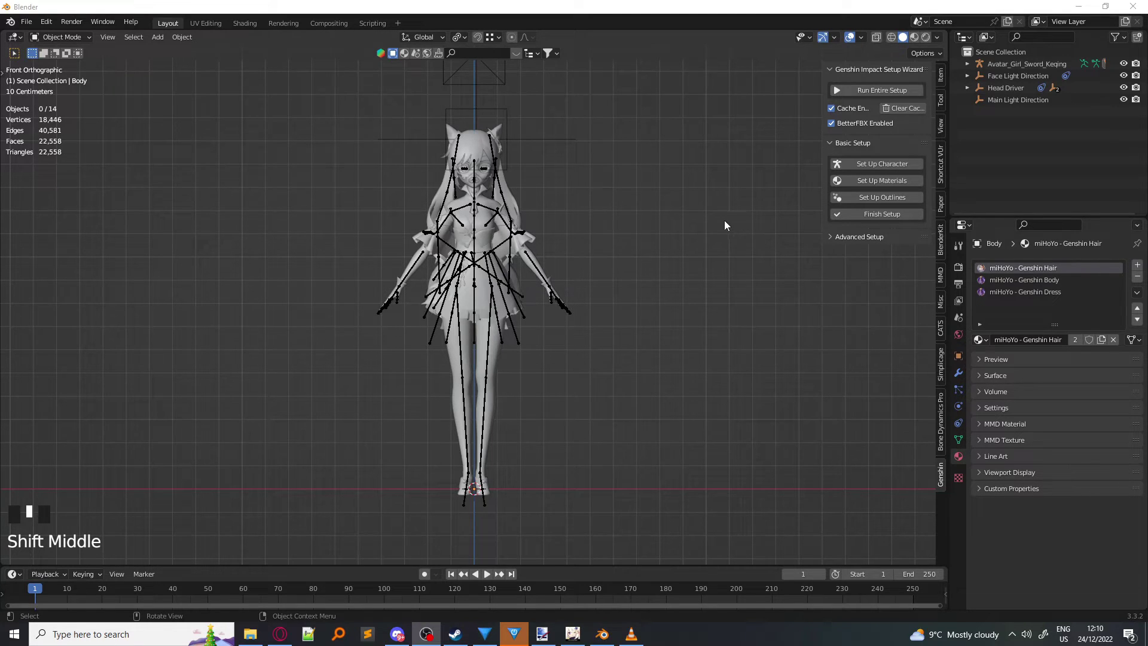
middle_drag(726, 226, 577, 245)
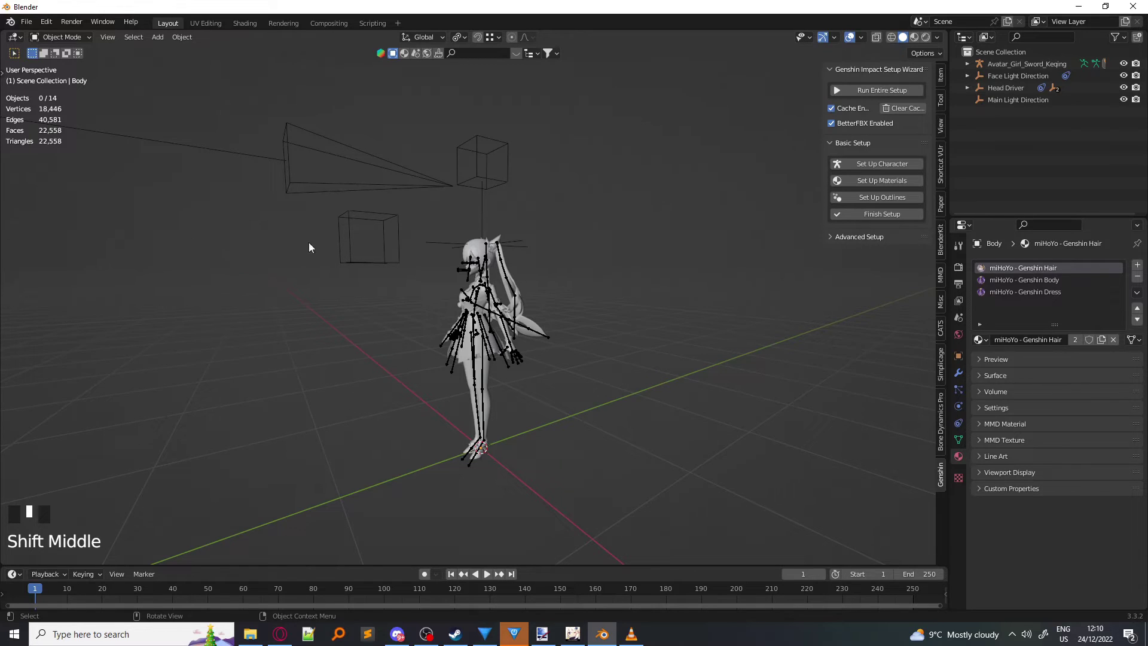
middle_drag(343, 248, 760, 214)
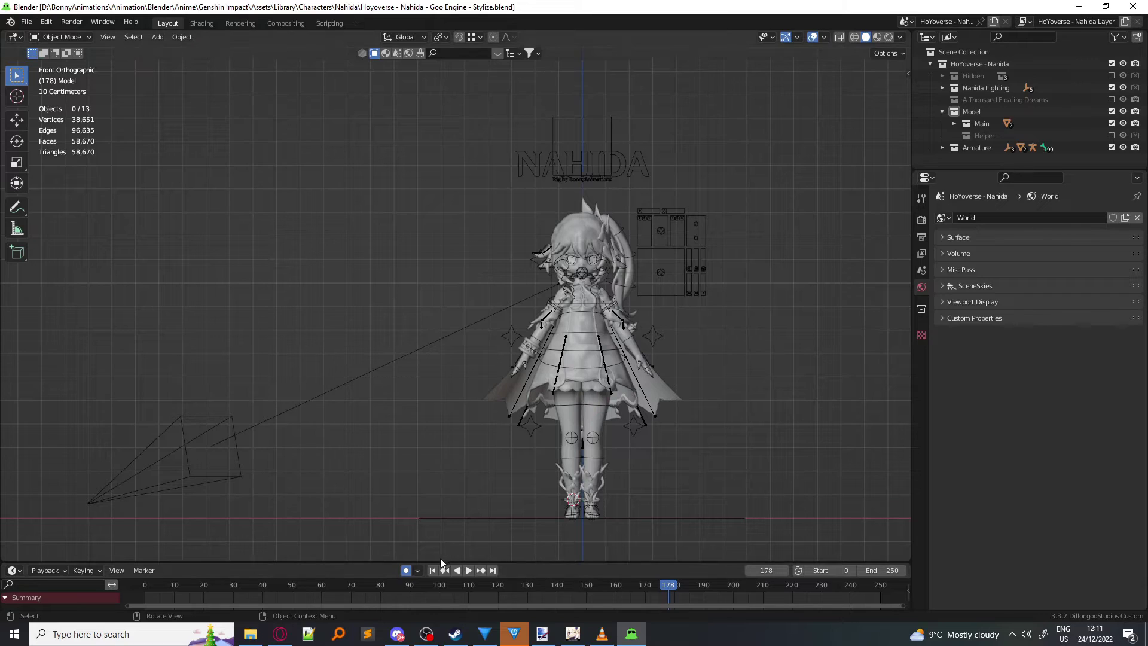
Step: Jump Nahida's timeline to frame 0 and switch the viewport to Rendered shading
click(432, 569)
key(z)
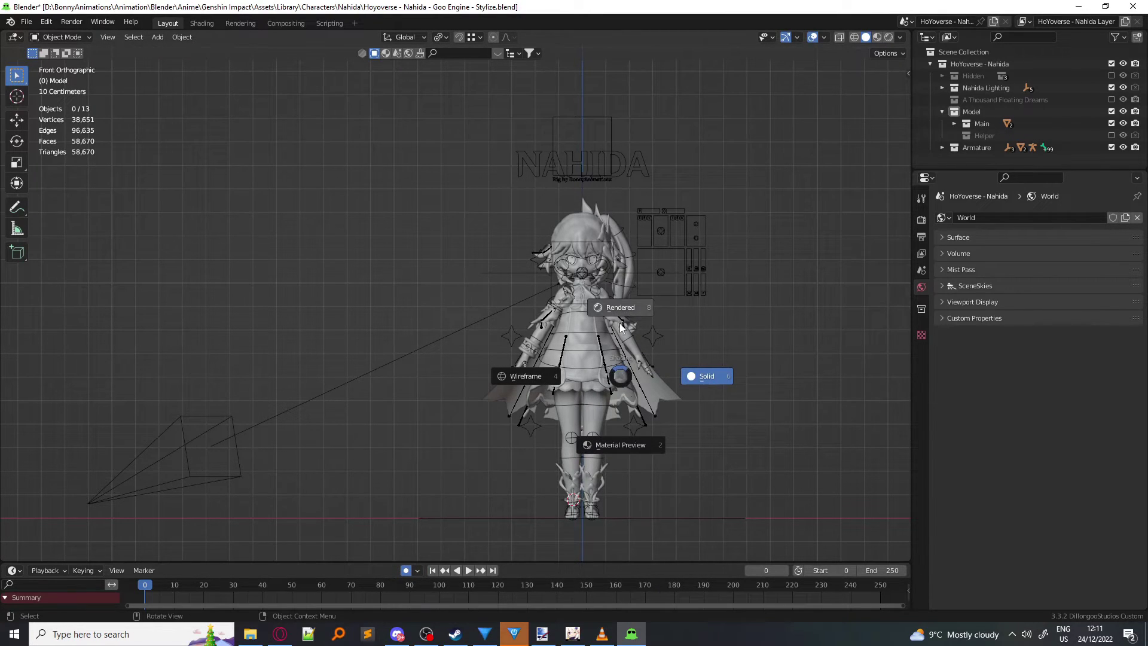
click(569, 239)
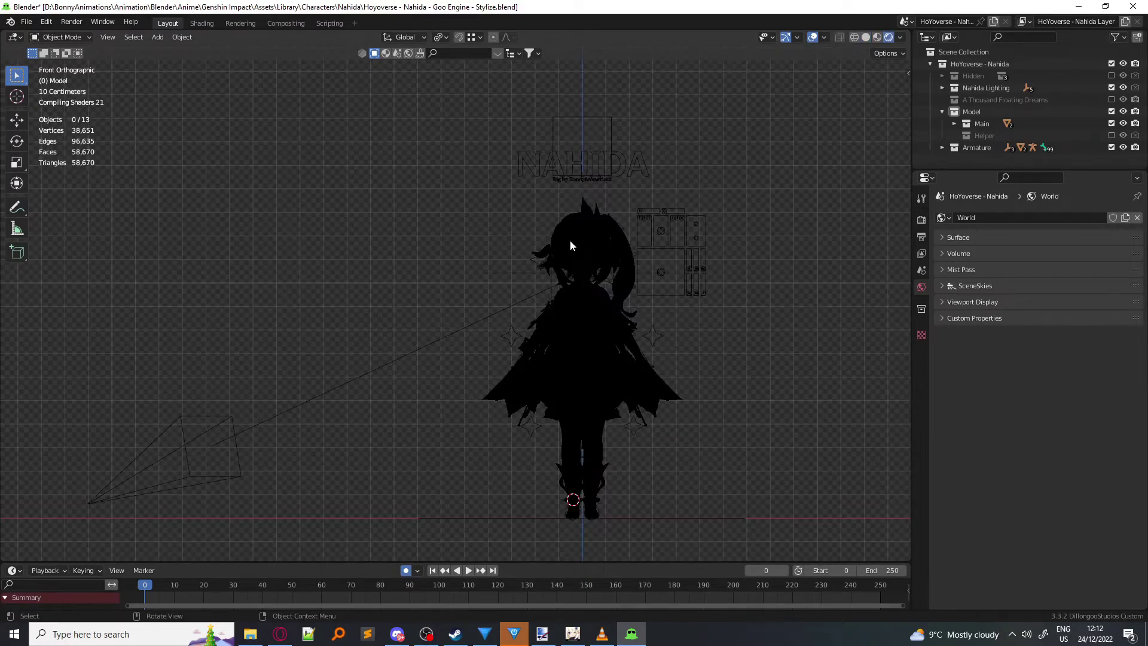
mouse_move(536, 267)
middle_down()
mouse_move(602, 299)
mouse_move(572, 355)
mouse_move(538, 311)
mouse_move(463, 306)
mouse_move(591, 259)
mouse_move(658, 295)
middle_up()
scroll(538, 311, up, 5)
Step: Select Nahida's armature, enter Pose Mode, and select all bones and controls
click(629, 300)
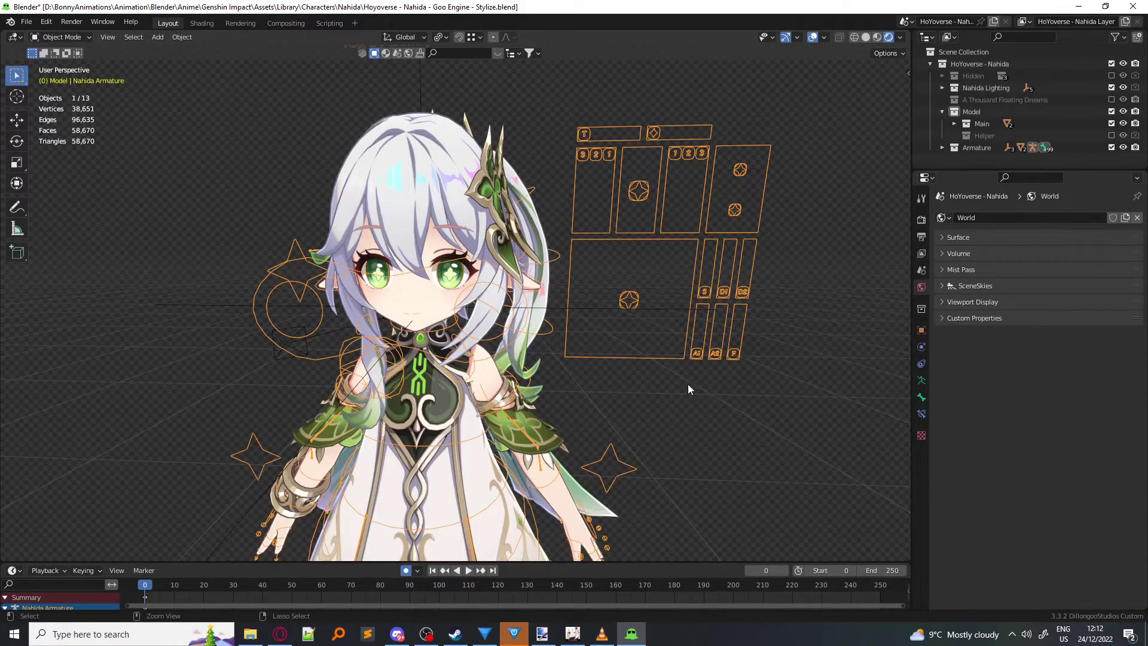
key(ctrl+Tab)
scroll(686, 388, down, 5)
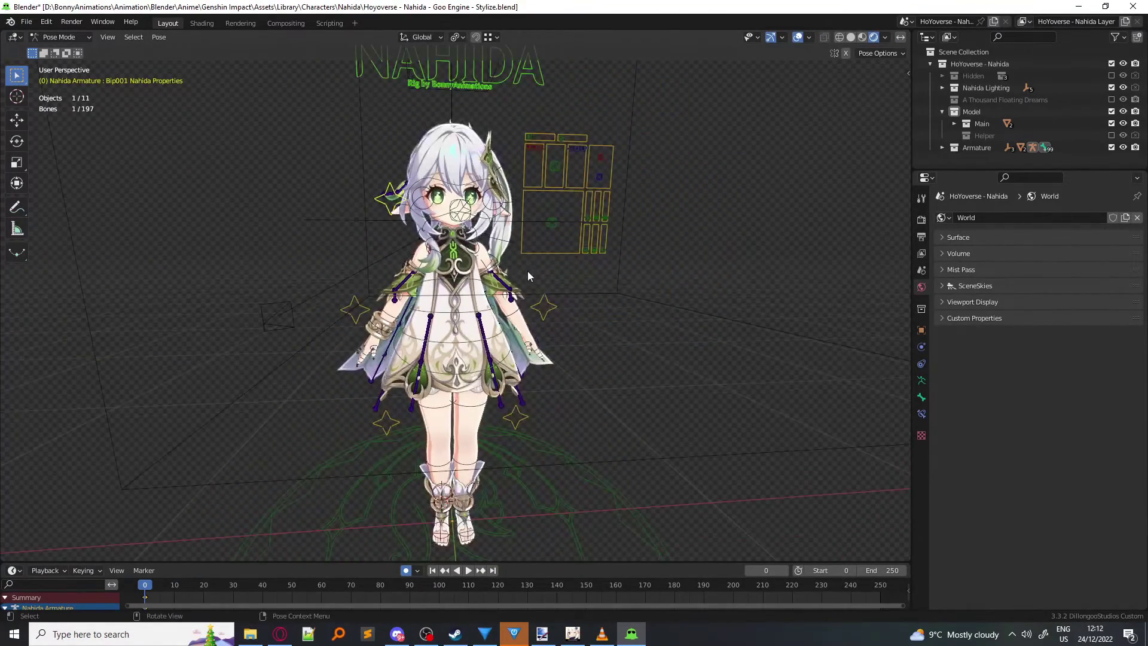
key(a)
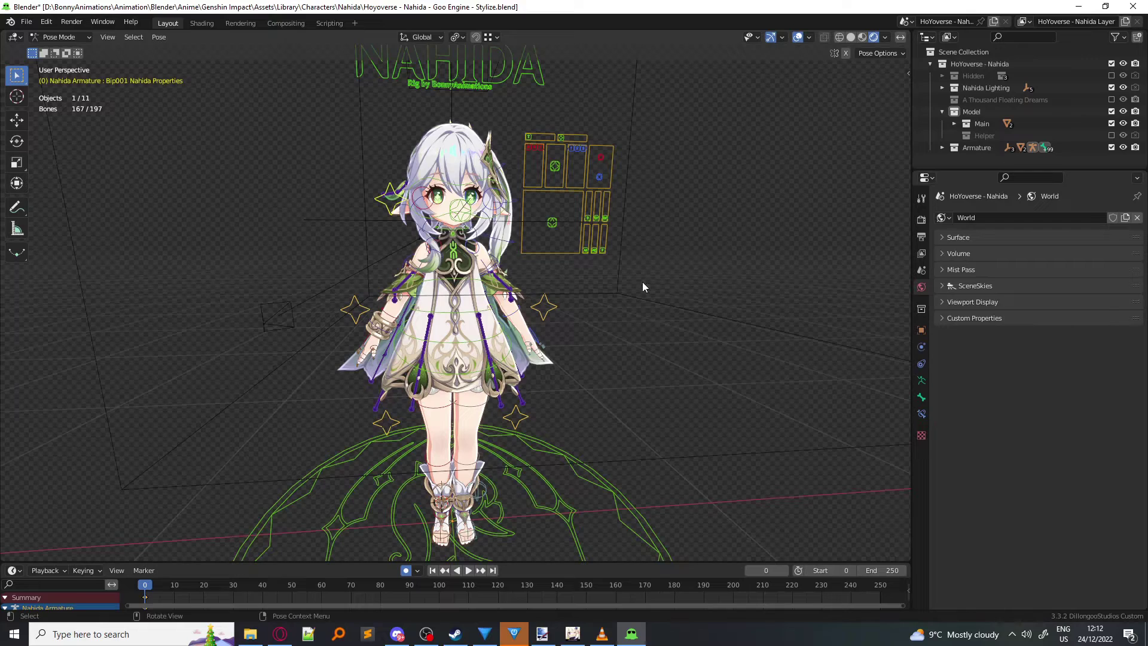
middle_drag(617, 285, 644, 278)
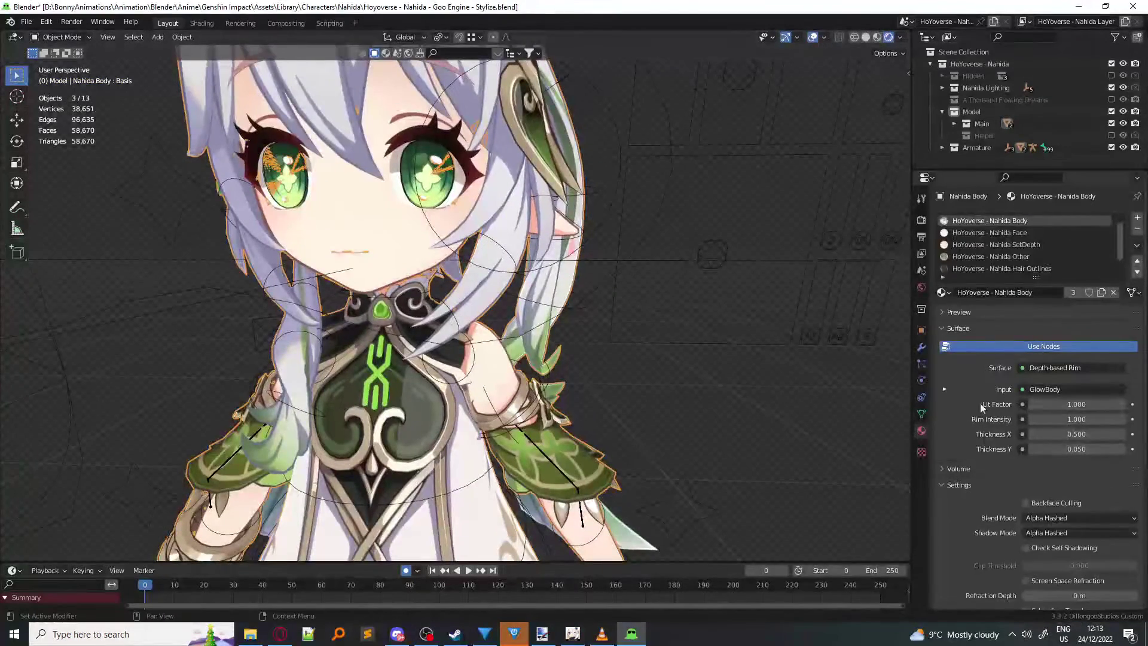
Step: Expand the body's Shape Keys list and move the Mouth Controller
click(922, 412)
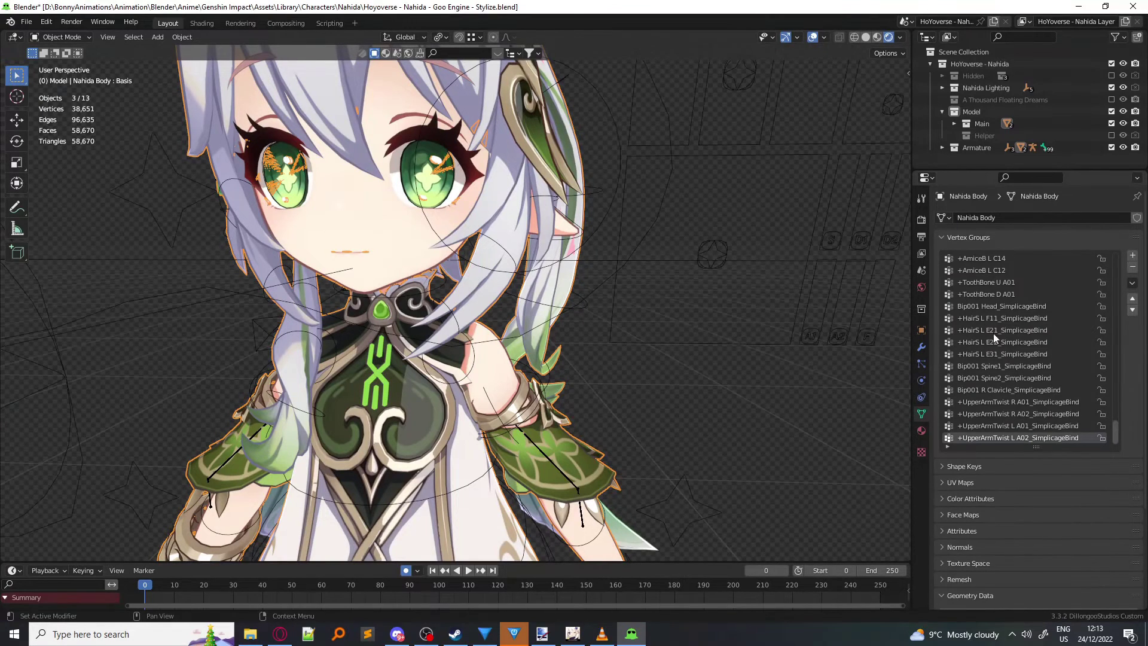
click(979, 466)
click(961, 239)
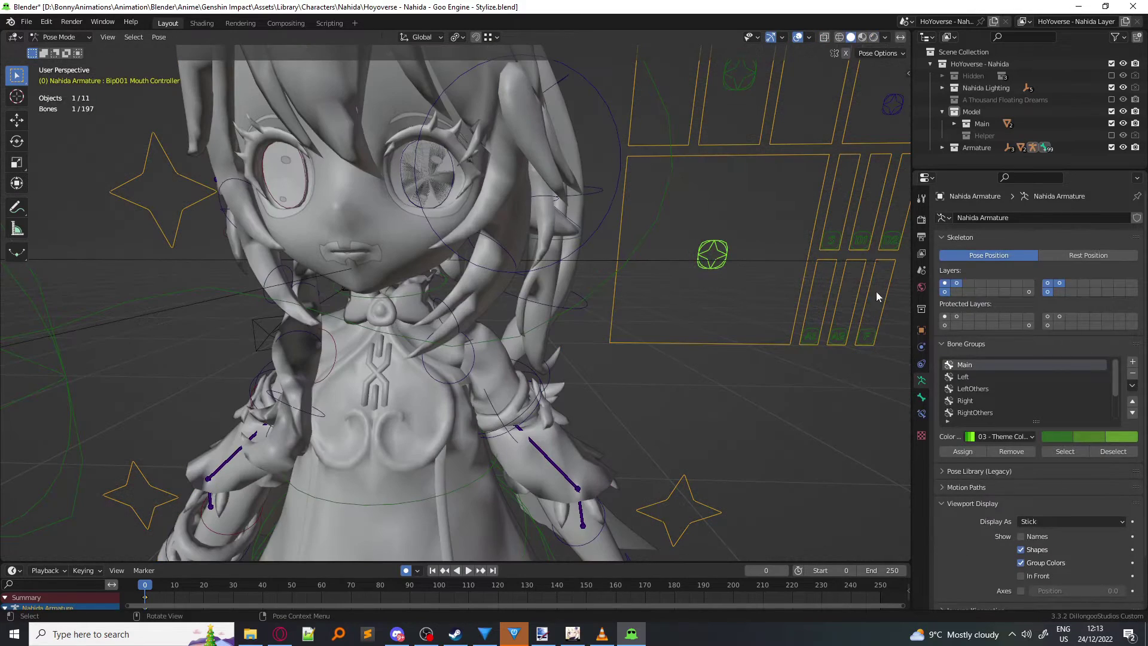
middle_drag(876, 292, 722, 268)
key(g)
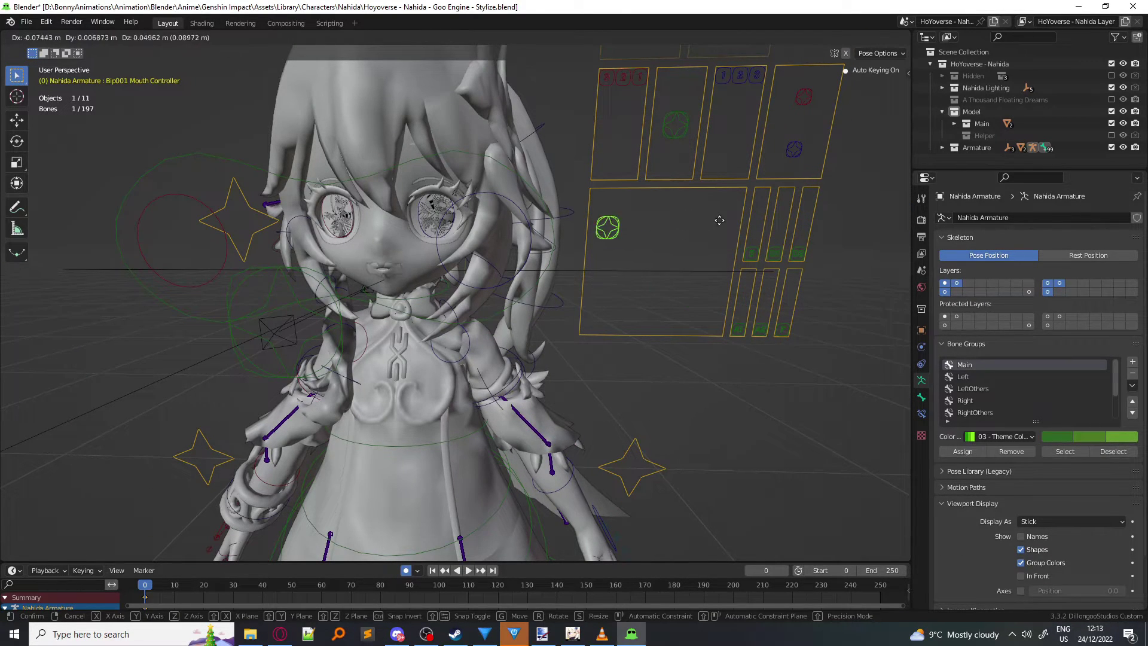
click(681, 302)
Step: Trackball-rotate the Nahida Main Light Direction empty to a new lighting angle
scroll(561, 293, down, 5)
middle_drag(561, 293, 607, 318)
scroll(475, 324, up, 2)
click(474, 324)
click(209, 353)
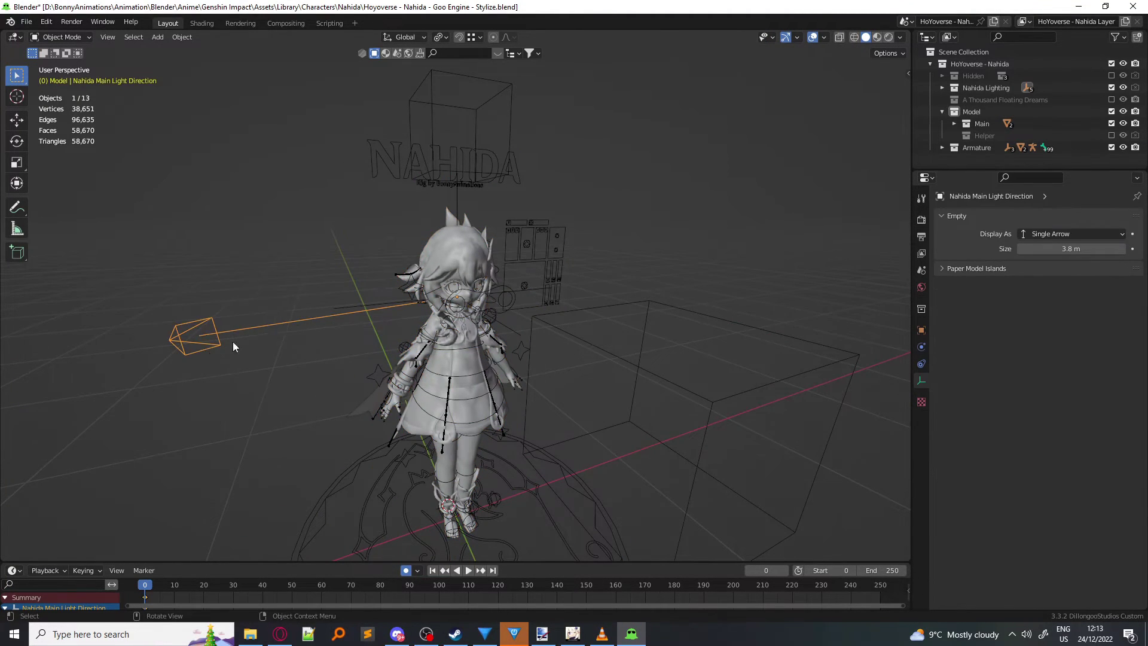
middle_drag(209, 353, 334, 381)
key(r)
key(r)
click(475, 357)
Step: Switch the viewport shading to Rendered
scroll(479, 357, up, 3)
key(z)
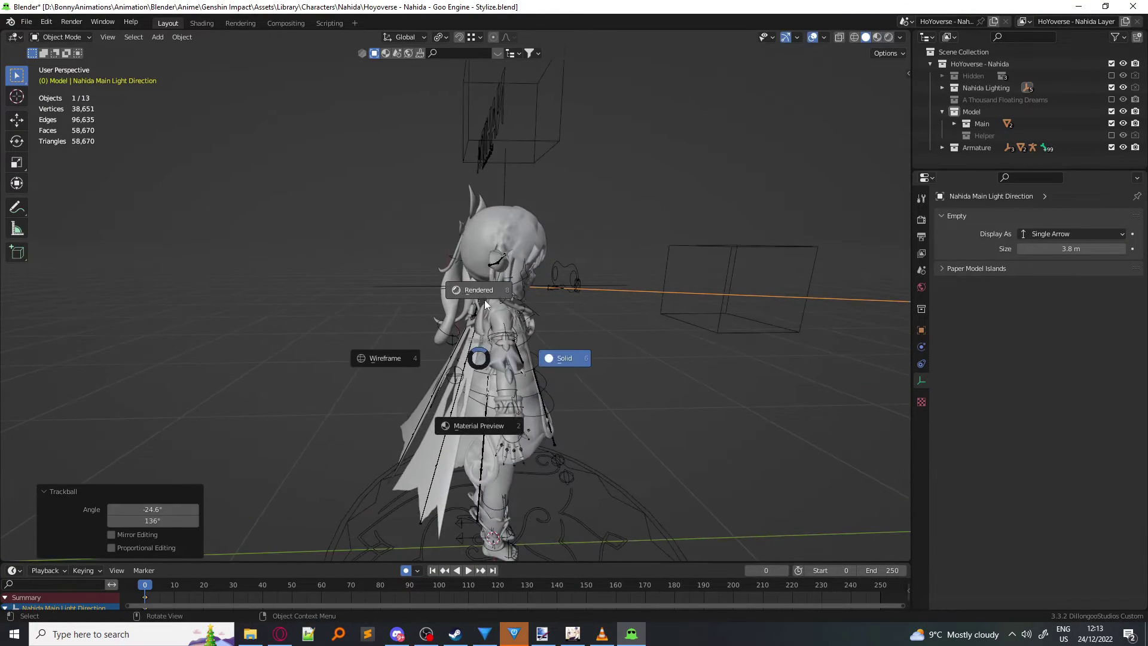
key(8)
click(584, 299)
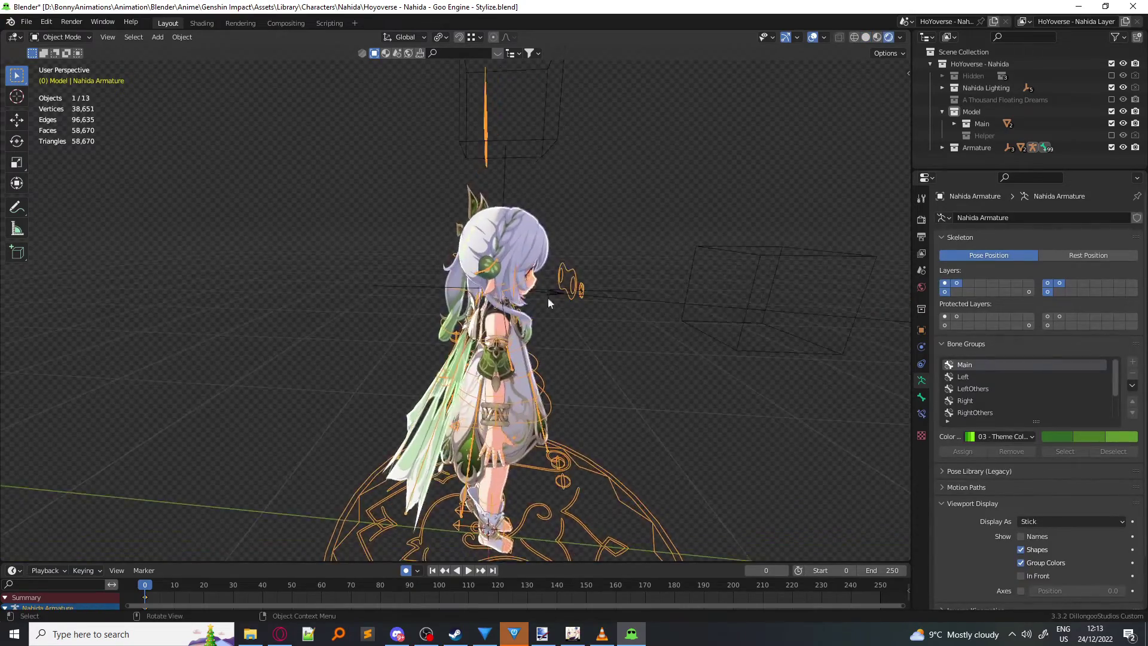
Step: Frame the armature in front view, then orbit to a slightly raised angle on the rig
scroll(535, 289, up, 4)
middle_drag(536, 290, 534, 310)
key(KP_Decimal)
key(KP_1)
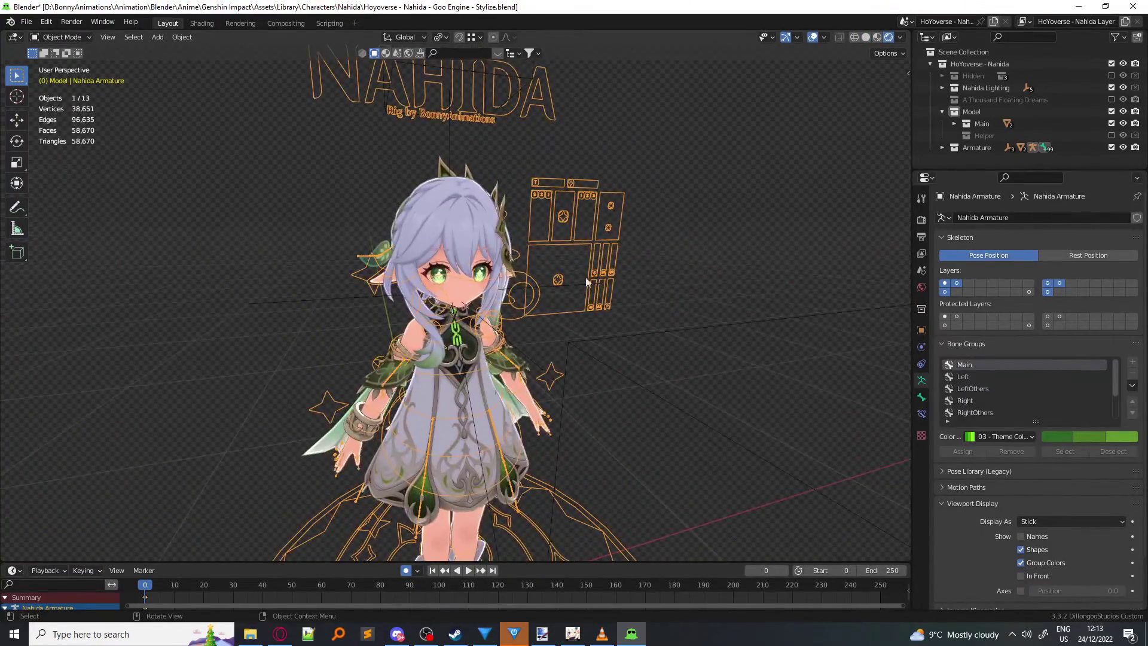
scroll(574, 335, up, 2)
scroll(536, 332, down, 4)
middle_drag(536, 333, 555, 368)
scroll(575, 329, up, 2)
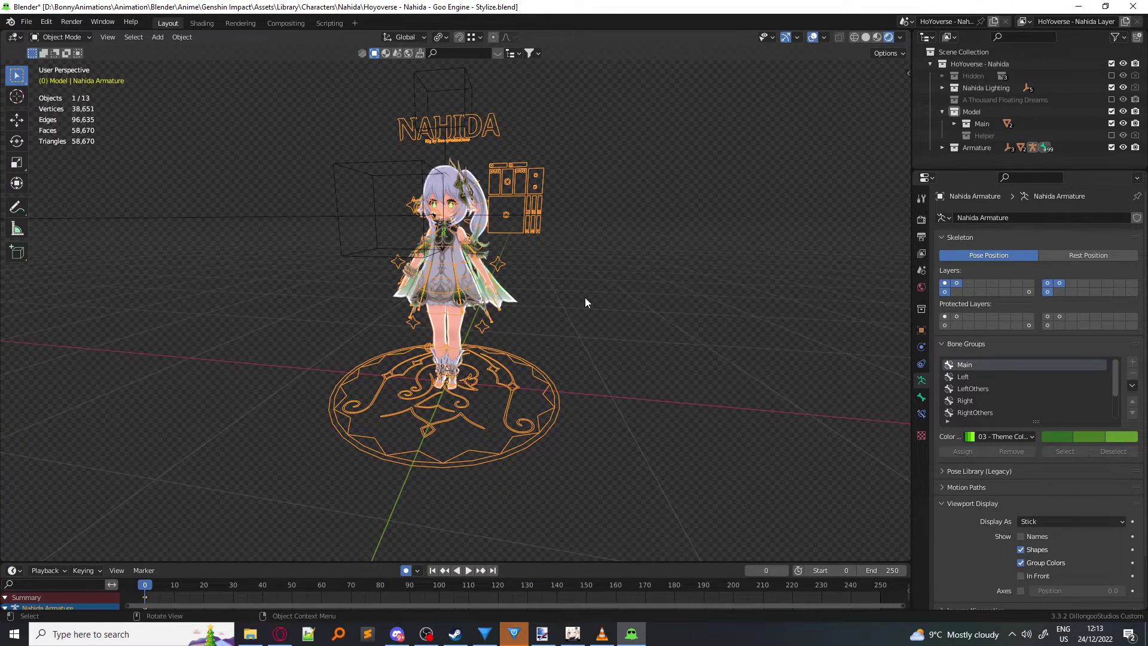